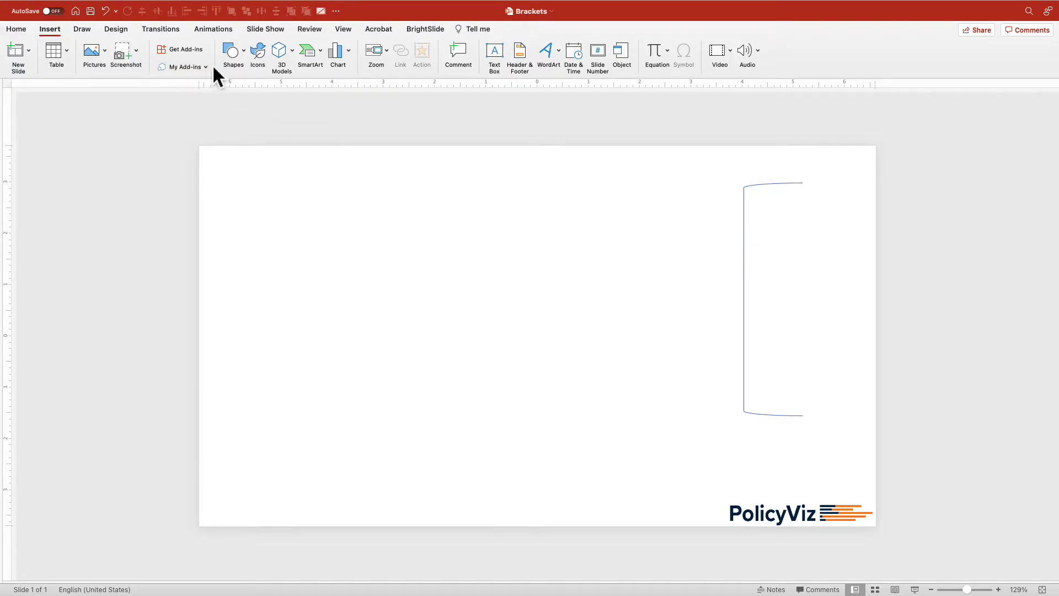
- Draw a tall rectangle on the slide's left with no outline and blue fill
{"action": "left_click", "coordinate": [240, 60]}
{"action": "left_click", "coordinate": [324, 86]}
{"action": "left_click_drag", "start_coordinate": [275, 189], "coordinate": [299, 423]}
{"action": "left_click", "coordinate": [352, 52]}
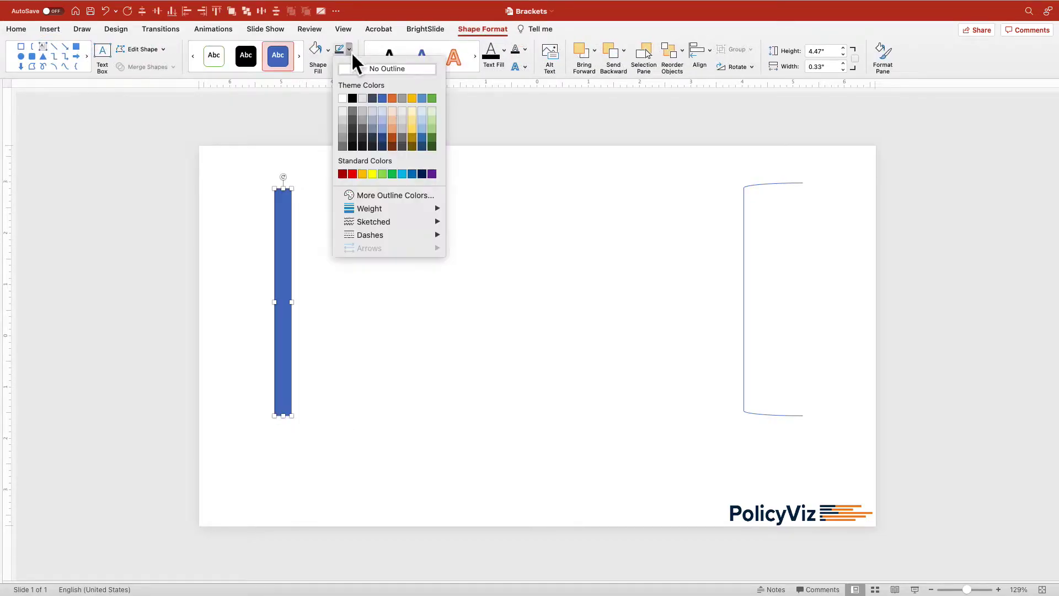
{"action": "left_click", "coordinate": [356, 65]}
{"action": "left_click", "coordinate": [329, 50]}
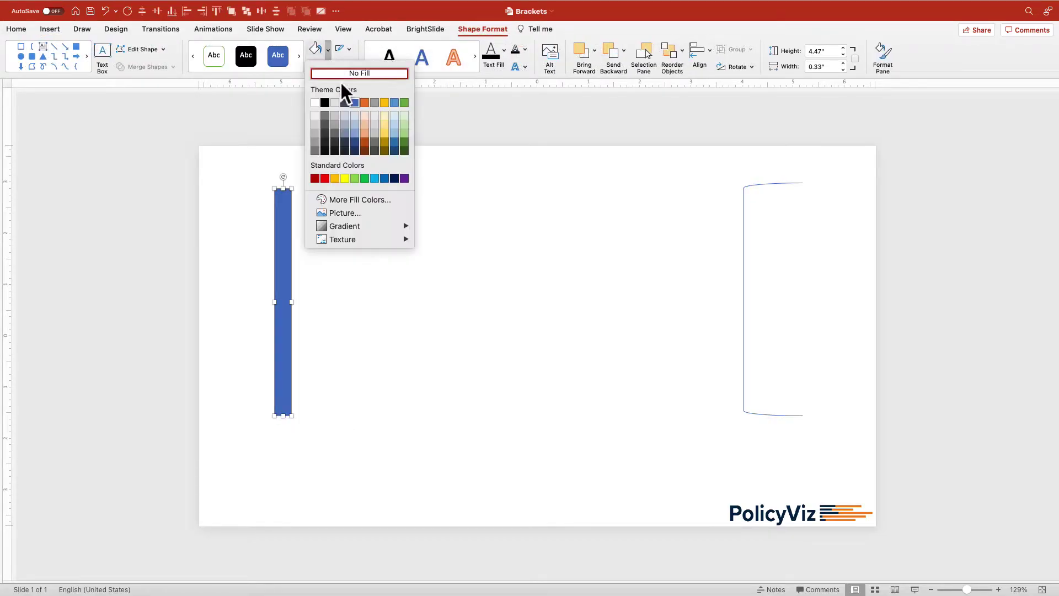
{"action": "left_click", "coordinate": [358, 104]}
- Resize the blue bar to 0.1" wide and 4" tall, then duplicate it
{"action": "left_click", "coordinate": [843, 70]}
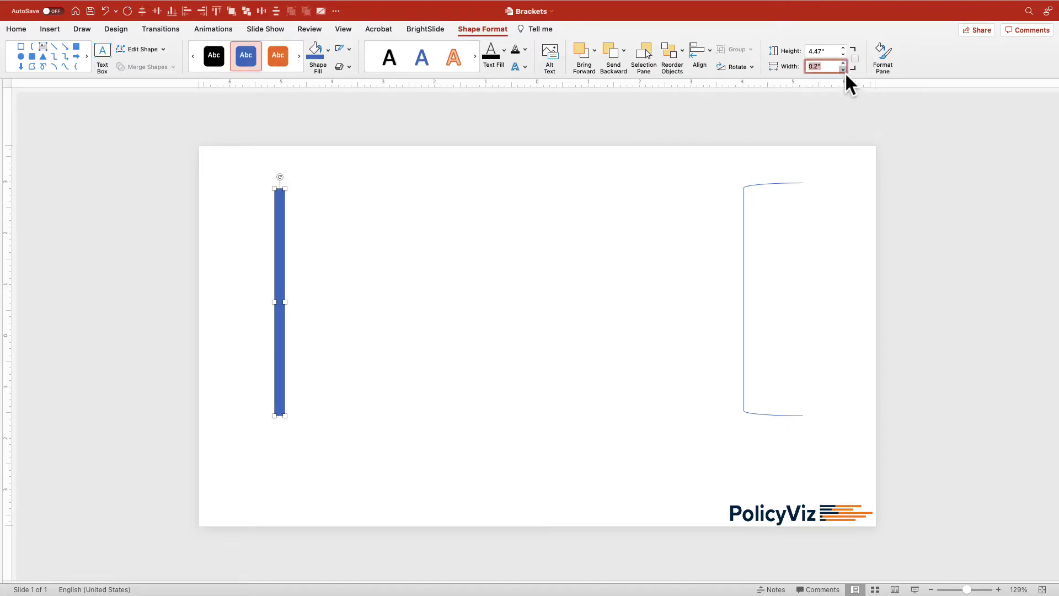
{"action": "left_click", "coordinate": [844, 64]}
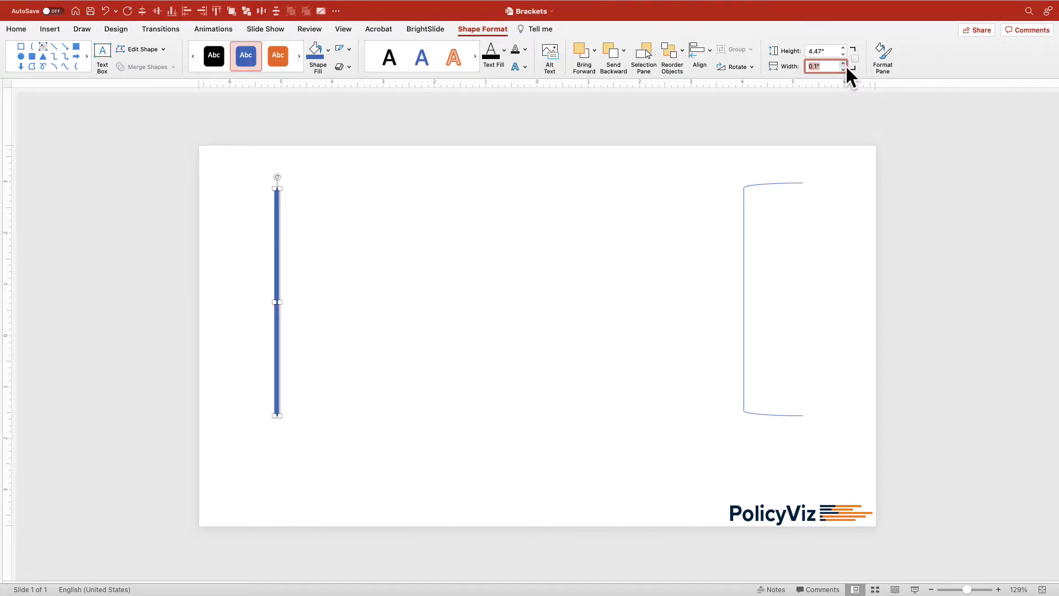
{"action": "left_click", "coordinate": [843, 54]}
{"action": "left_click", "coordinate": [843, 54]}
{"action": "left_click", "coordinate": [843, 54]}
{"action": "left_click", "coordinate": [843, 54]}
{"action": "left_click", "coordinate": [843, 54]}
{"action": "key", "text": "super+d"}
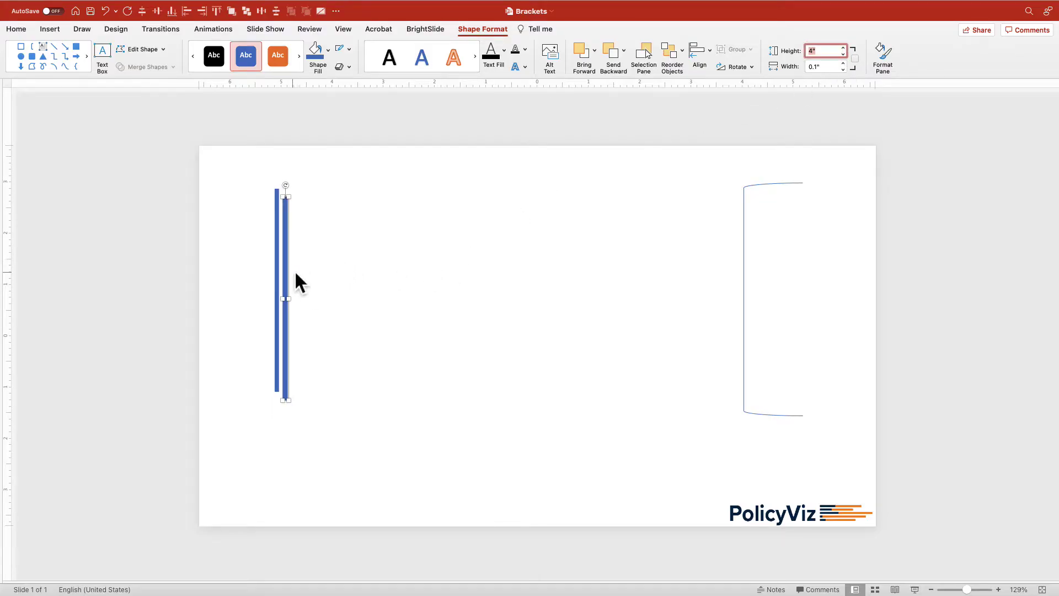
- Rotate the duplicate bar Right 90° and set its length to 1.5"
{"action": "left_click", "coordinate": [750, 67]}
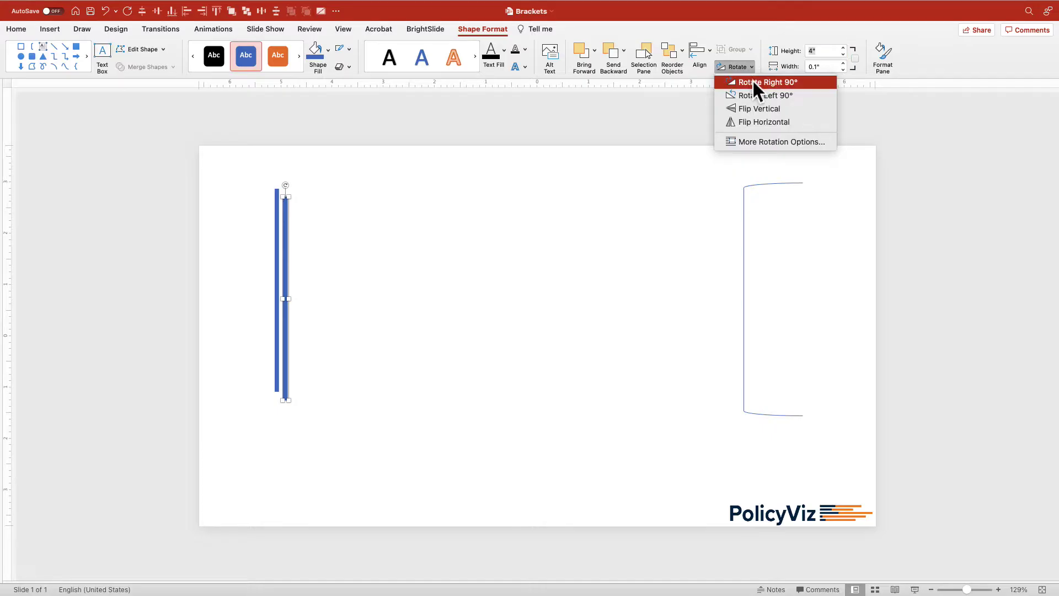
{"action": "left_click", "coordinate": [752, 80]}
{"action": "left_click", "coordinate": [844, 54]}
{"action": "left_click", "coordinate": [844, 54]}
{"action": "left_click", "coordinate": [844, 54]}
{"action": "left_click", "coordinate": [844, 54]}
{"action": "left_click", "coordinate": [844, 54]}
{"action": "left_click", "coordinate": [844, 54]}
{"action": "left_click", "coordinate": [845, 54]}
{"action": "left_click", "coordinate": [844, 54]}
{"action": "left_click", "coordinate": [848, 55]}
{"action": "left_click", "coordinate": [847, 55]}
{"action": "left_click", "coordinate": [847, 55]}
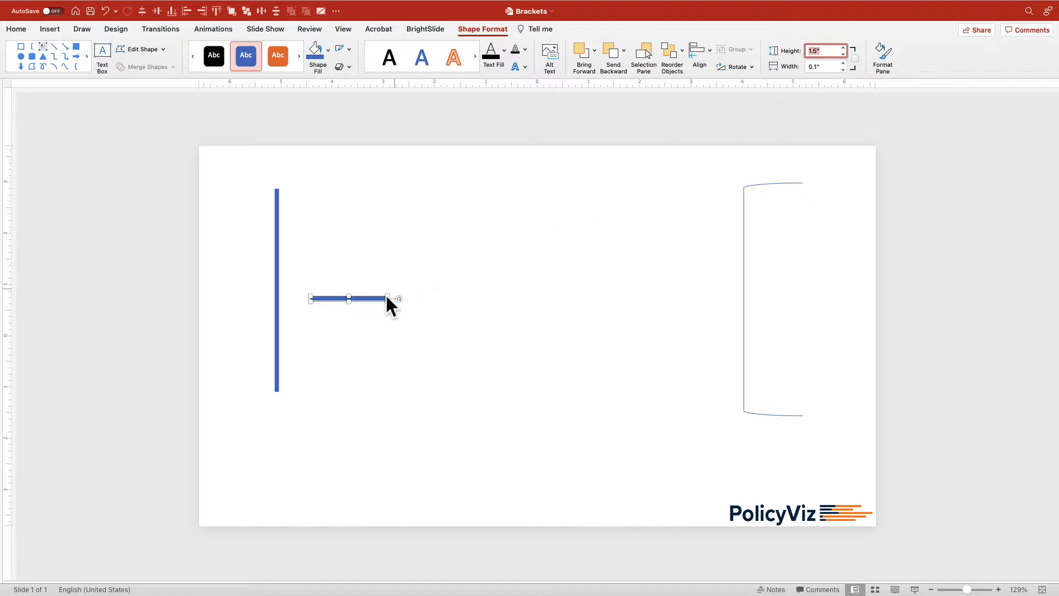
- Duplicate the 1.5" bar and align the two copies left with the vertical bar's top and bottom
{"action": "key", "text": "super+d"}
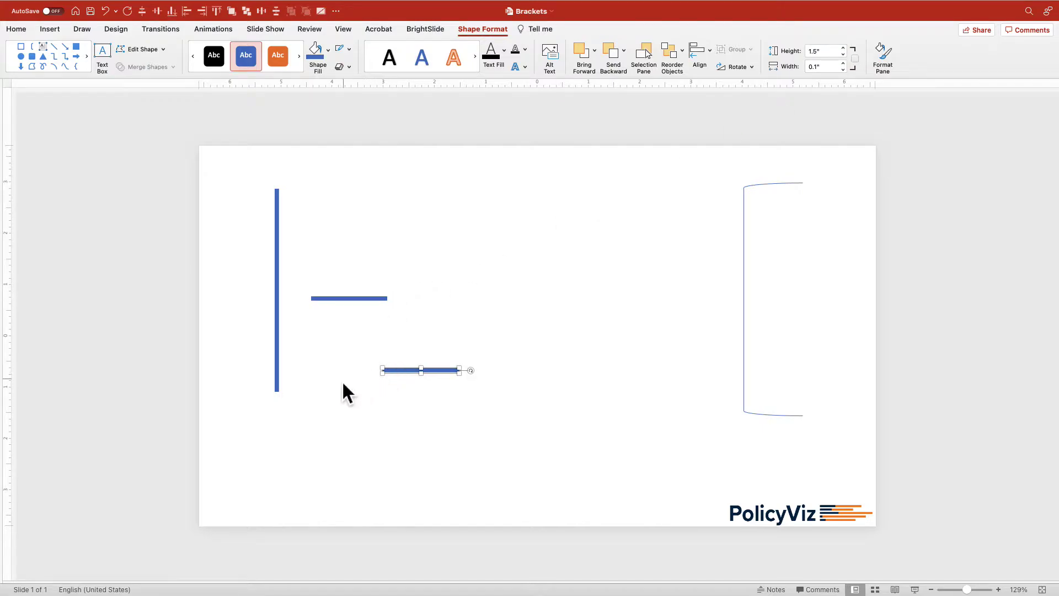
{"action": "left_click", "coordinate": [279, 366], "text": "shift"}
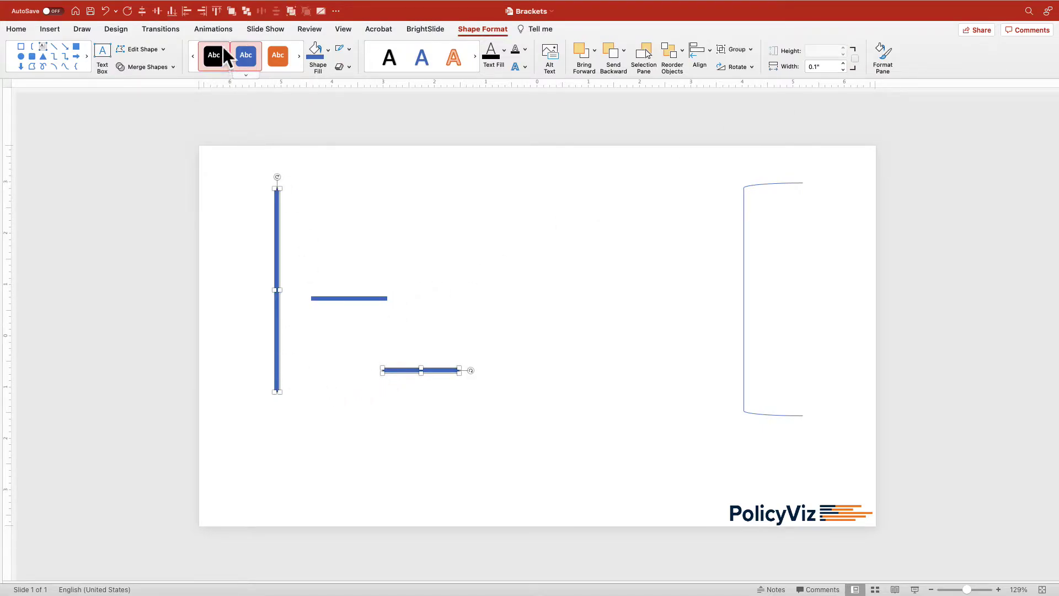
{"action": "left_click", "coordinate": [189, 16]}
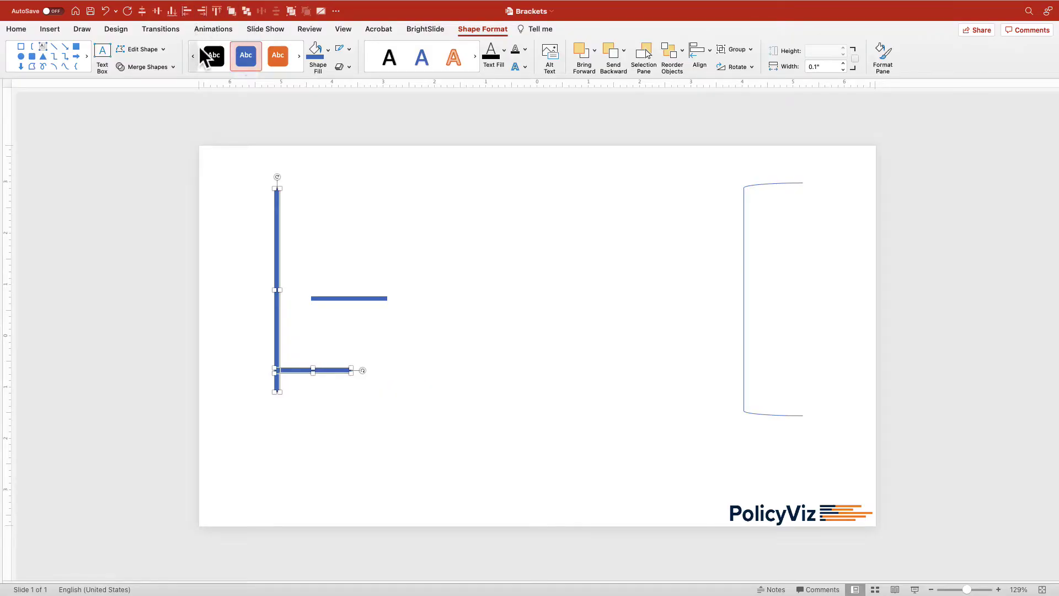
{"action": "left_click", "coordinate": [177, 15]}
{"action": "left_click", "coordinate": [393, 303]}
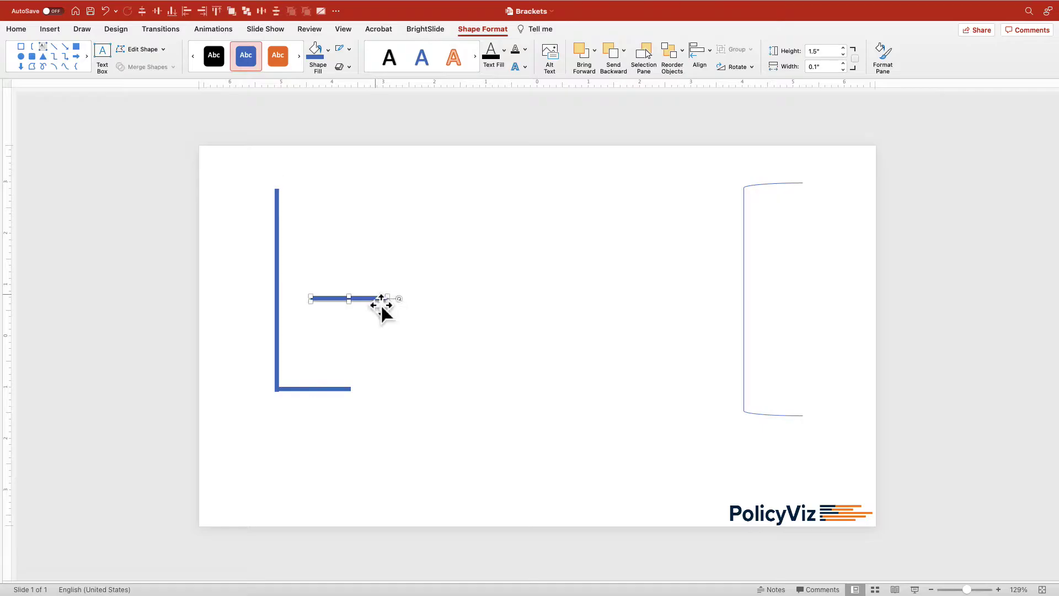
{"action": "left_click", "coordinate": [278, 271], "text": "shift"}
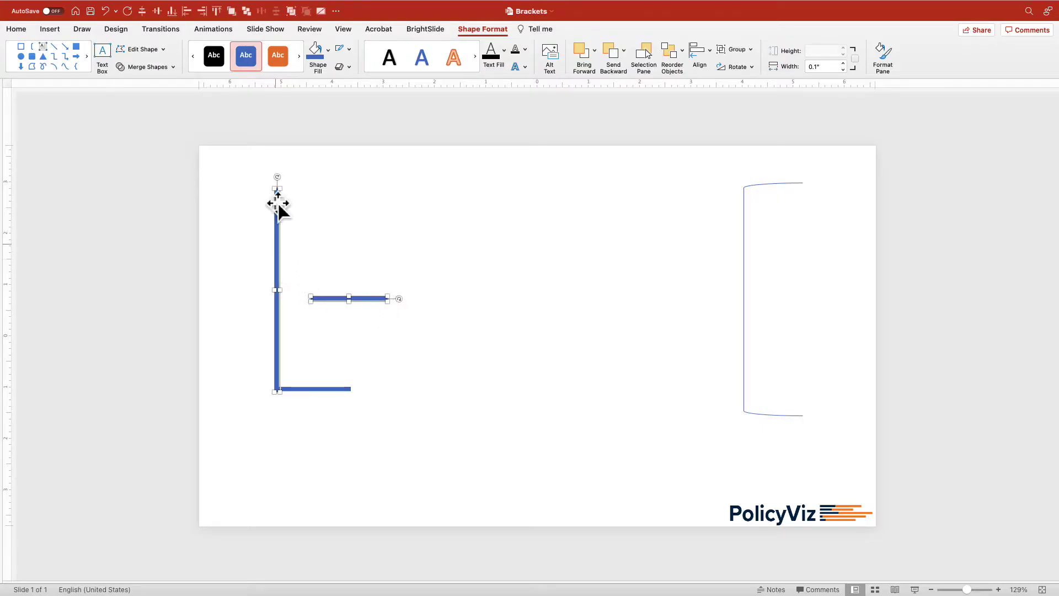
{"action": "left_click", "coordinate": [217, 12]}
{"action": "left_click", "coordinate": [190, 12]}
- Group the three bars into one bracket and move it toward the slide's left edge
{"action": "left_click_drag", "start_coordinate": [208, 141], "coordinate": [436, 438]}
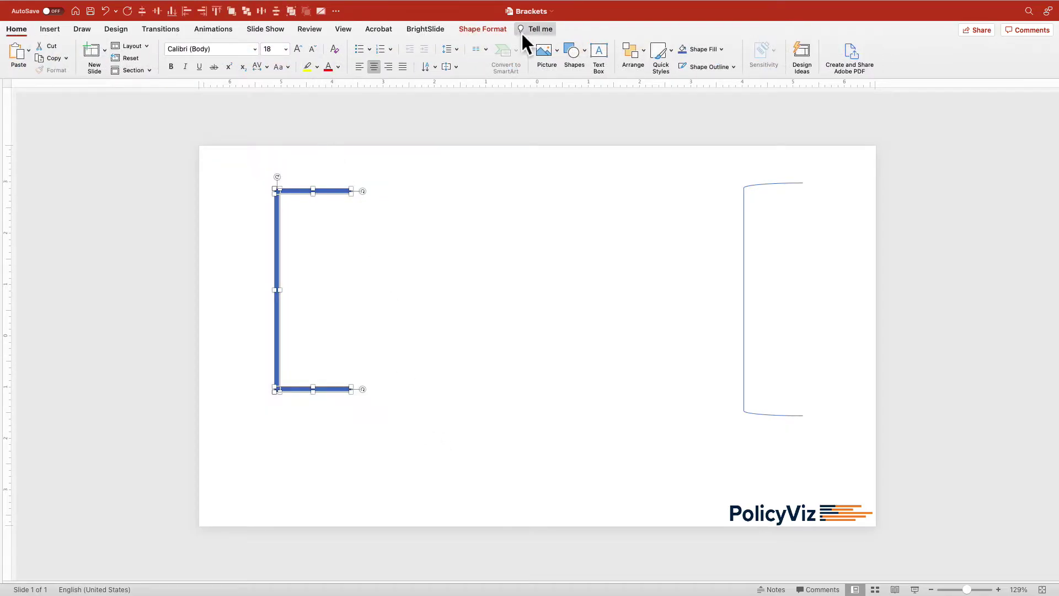
{"action": "left_click", "coordinate": [633, 54]}
{"action": "left_click", "coordinate": [677, 187]}
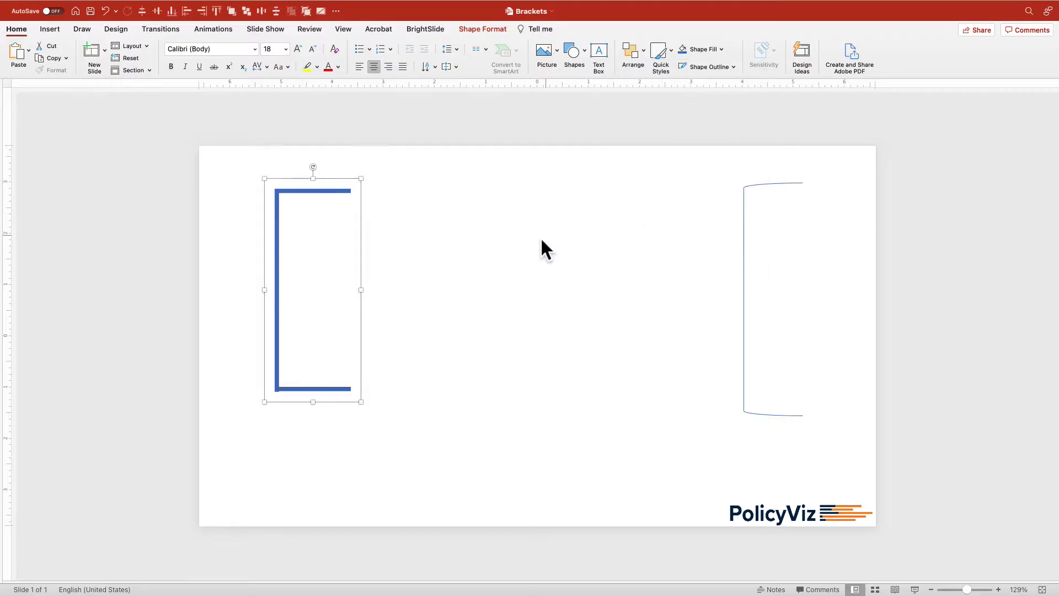
{"action": "left_click", "coordinate": [542, 240]}
{"action": "left_click_drag", "start_coordinate": [323, 207], "coordinate": [266, 201]}
{"action": "left_click", "coordinate": [194, 143]}
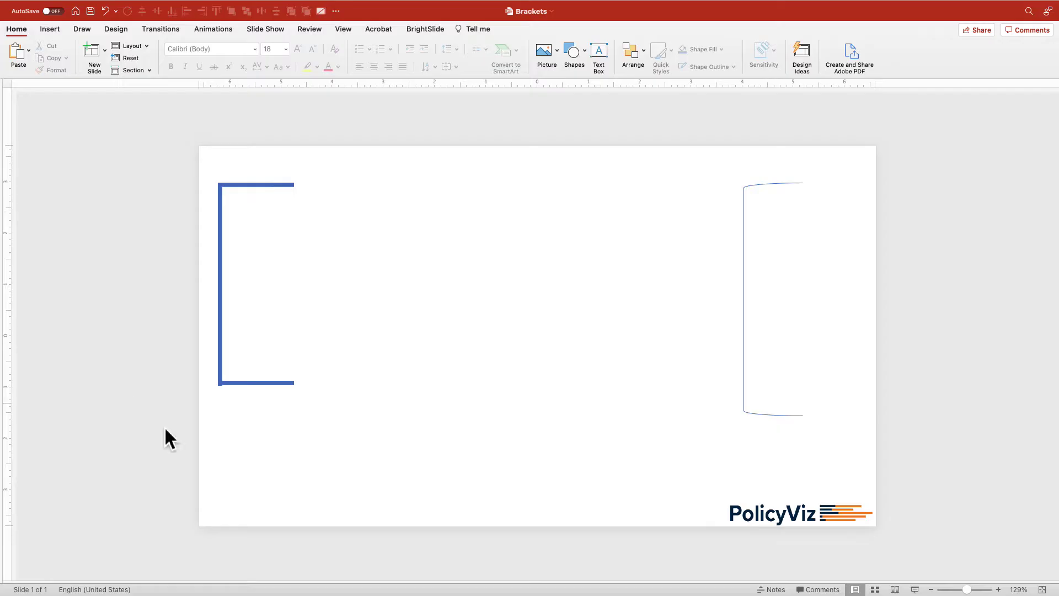
- Draw a 3.95" square Frame mid-slide and thin its border with the adjustment handle
{"action": "left_click", "coordinate": [49, 29]}
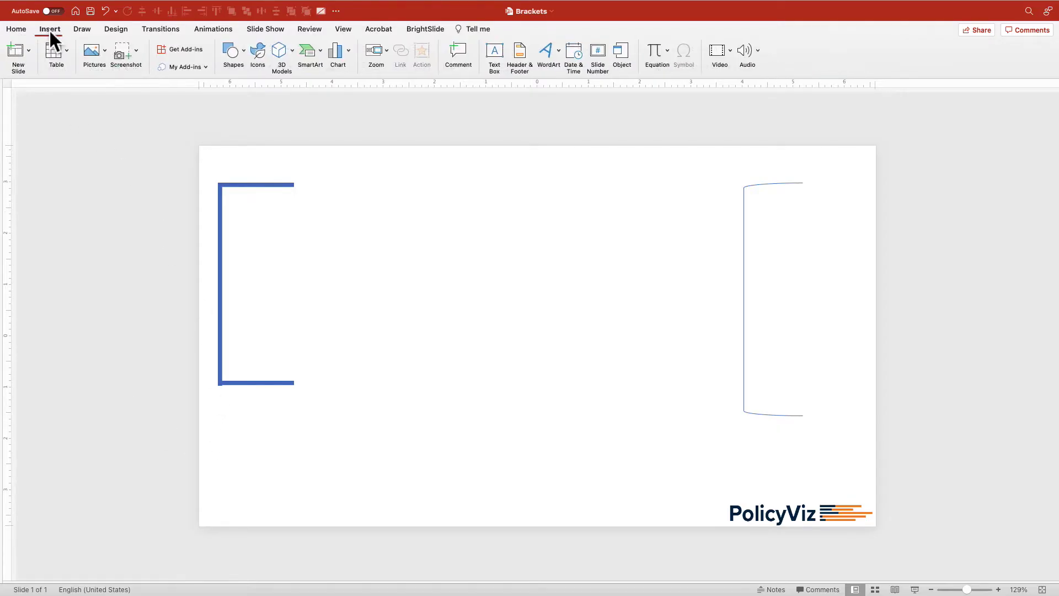
{"action": "left_click", "coordinate": [229, 51]}
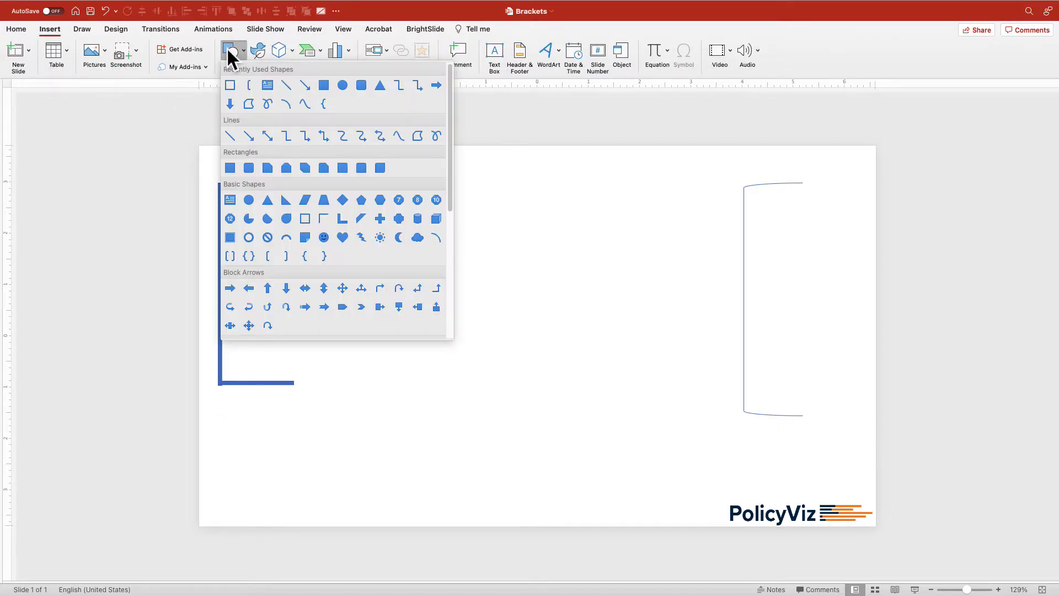
{"action": "left_click", "coordinate": [305, 219]}
{"action": "left_click_drag", "start_coordinate": [402, 220], "coordinate": [597, 403]}
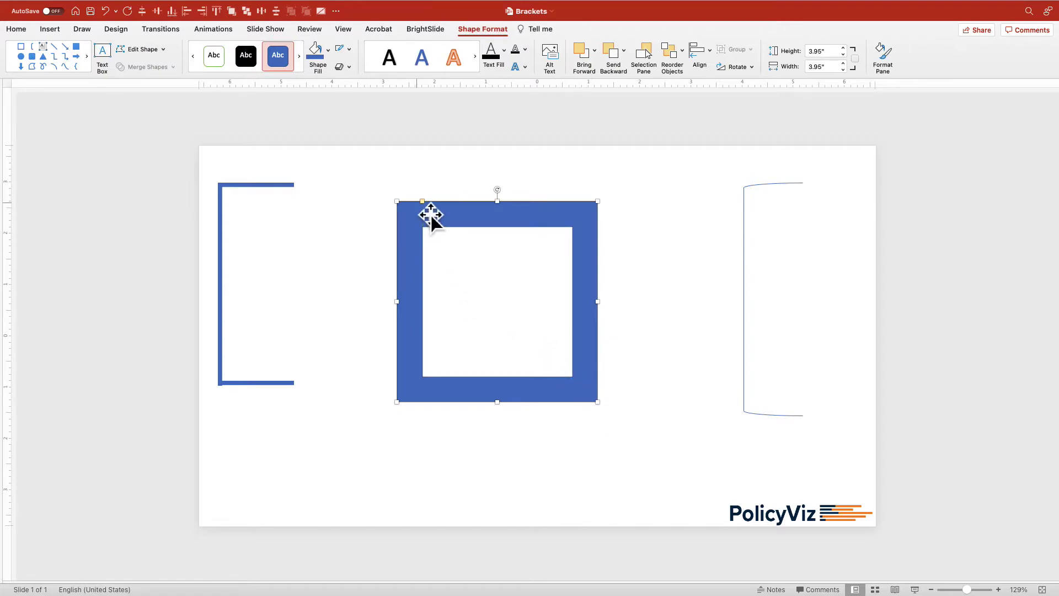
{"action": "left_click_drag", "start_coordinate": [422, 201], "coordinate": [402, 218]}
{"action": "left_click", "coordinate": [249, 116]}
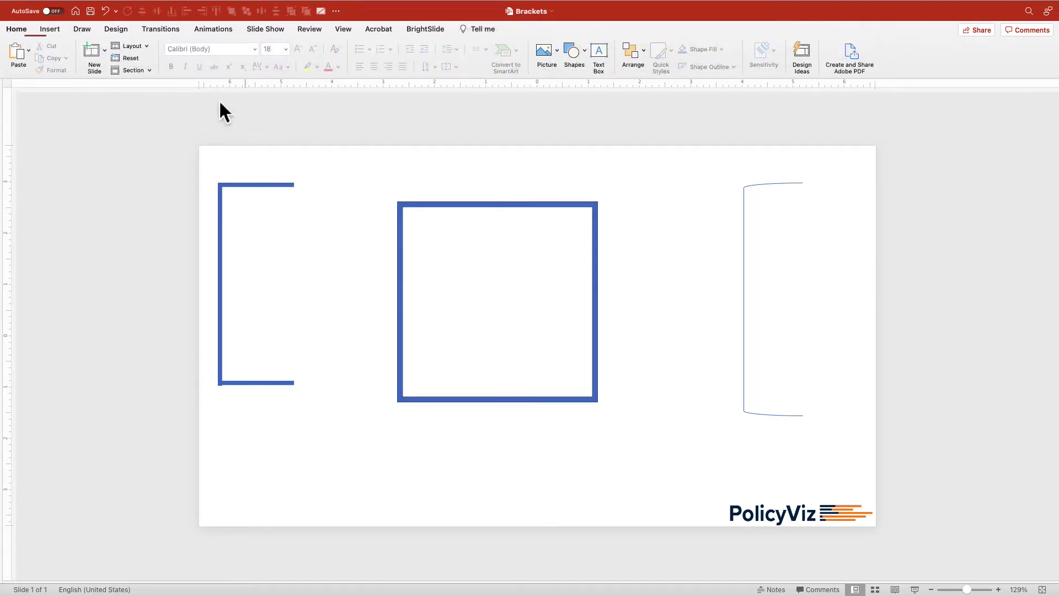
{"action": "left_click", "coordinate": [46, 31]}
- Draw a rectangle over most of the frame and subtract it from the frame
{"action": "left_click", "coordinate": [227, 52]}
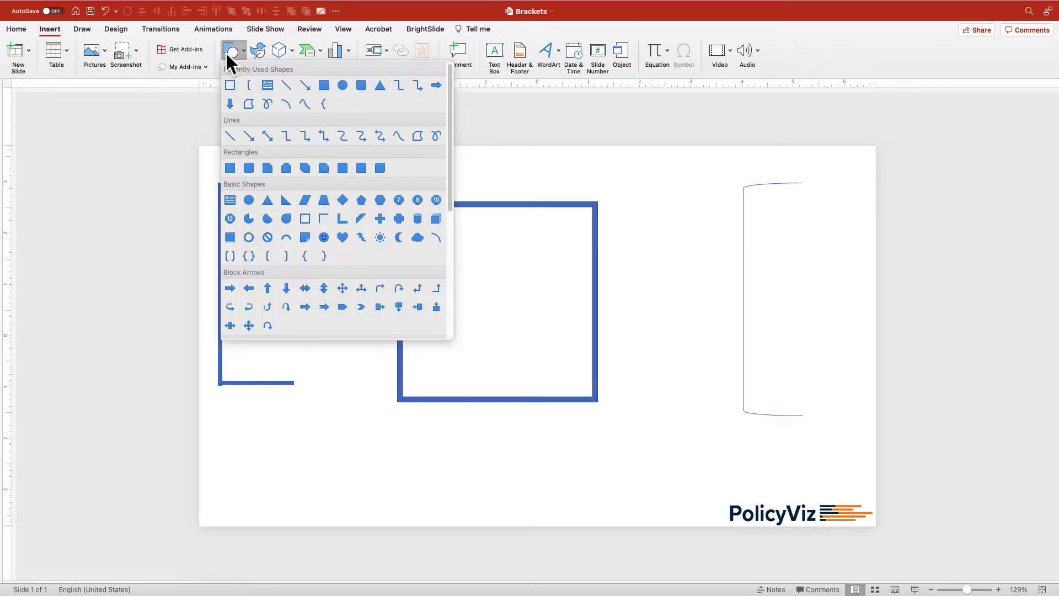
{"action": "left_click", "coordinate": [324, 86]}
{"action": "left_click_drag", "start_coordinate": [460, 170], "coordinate": [641, 445]}
{"action": "left_click_drag", "start_coordinate": [546, 317], "coordinate": [517, 307]}
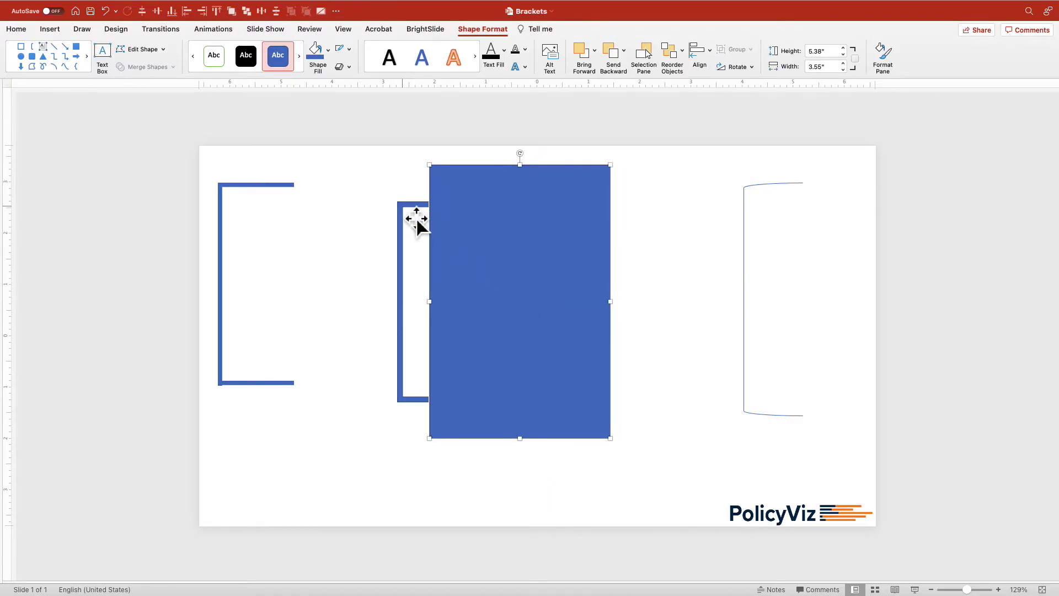
{"action": "left_click", "coordinate": [411, 286]}
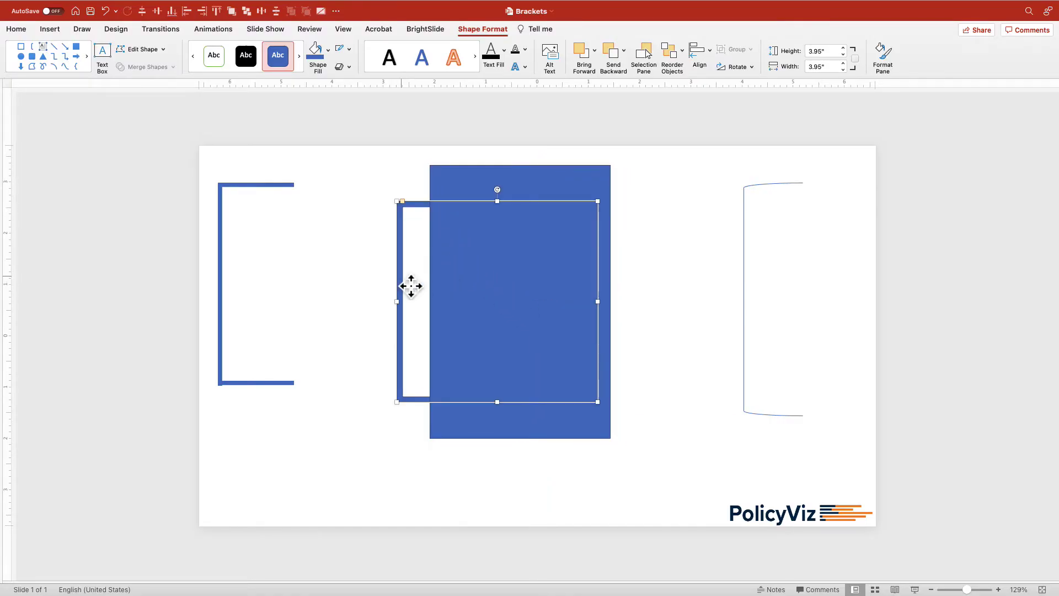
{"action": "left_click", "coordinate": [475, 198], "text": "shift"}
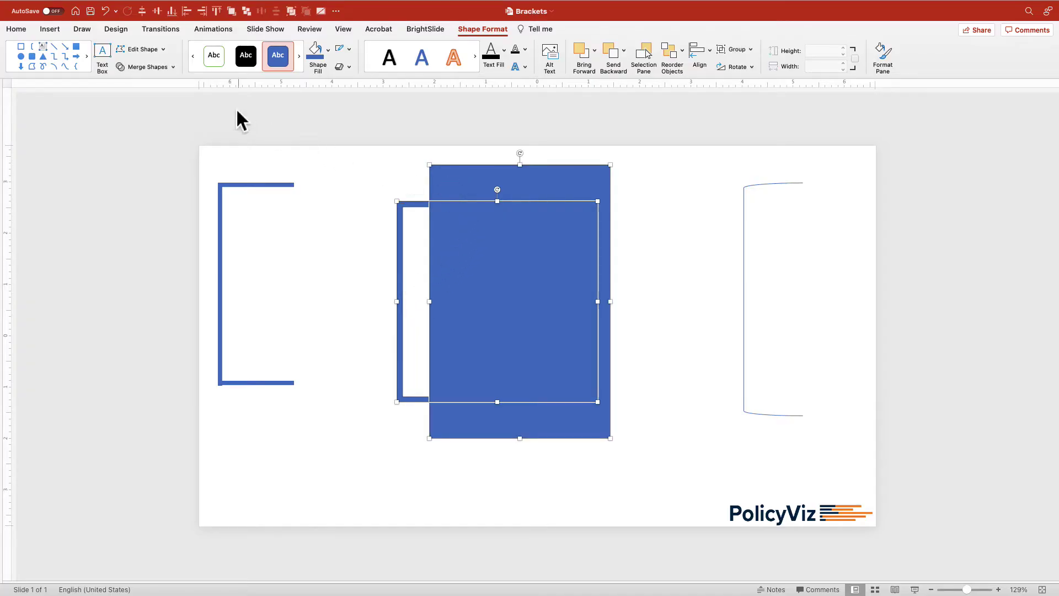
{"action": "left_click", "coordinate": [146, 69]}
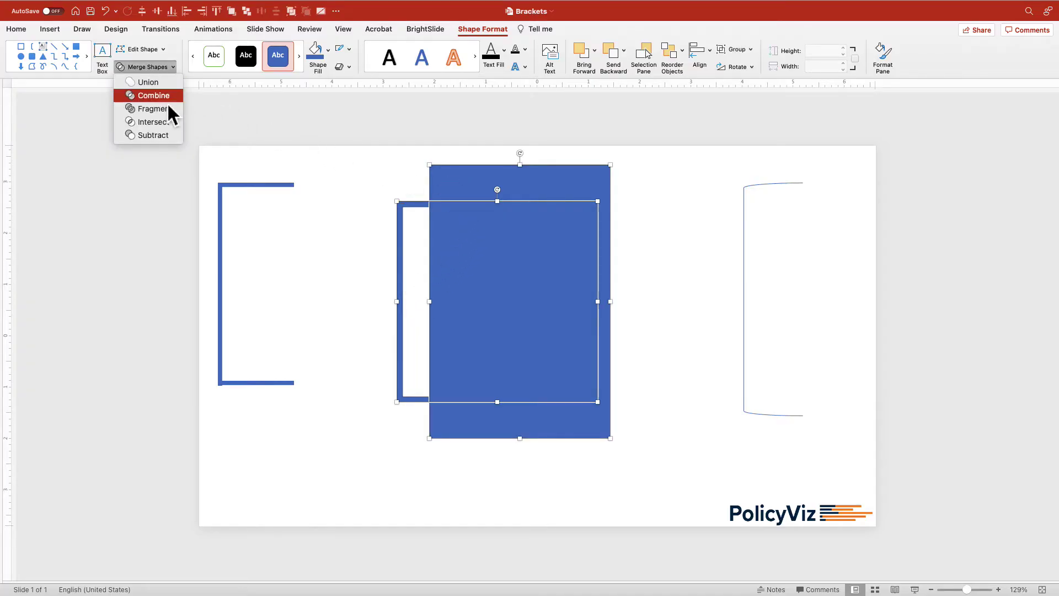
{"action": "left_click", "coordinate": [163, 134]}
- Narrow the resulting bracket to 0.21" wide and move it off the slide's left edge
{"action": "left_click", "coordinate": [316, 161]}
{"action": "left_click", "coordinate": [419, 282]}
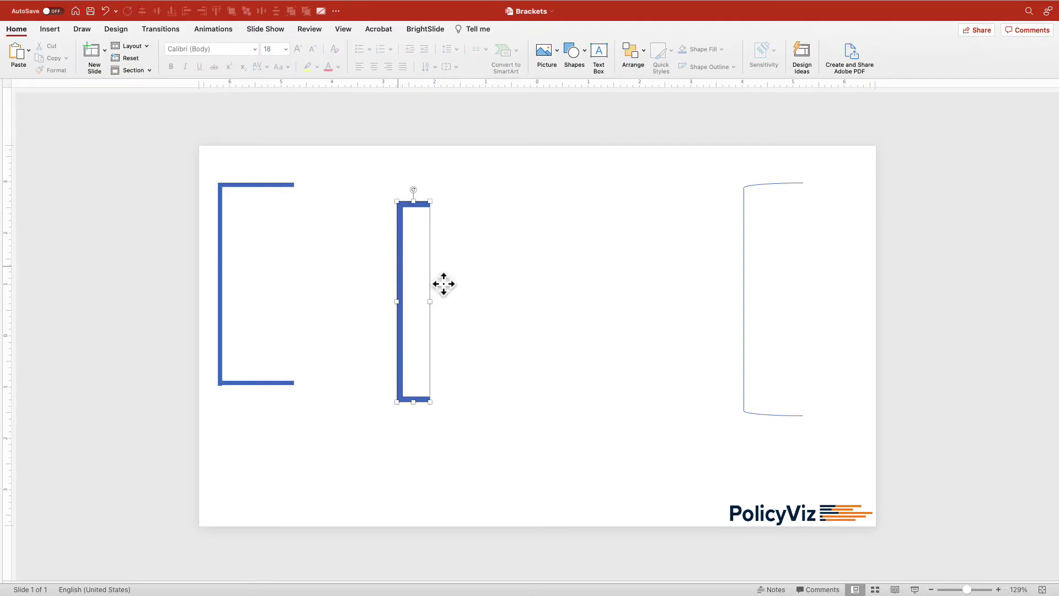
{"action": "left_click_drag", "start_coordinate": [442, 268], "coordinate": [402, 276]}
{"action": "left_click_drag", "start_coordinate": [407, 324], "coordinate": [369, 324]}
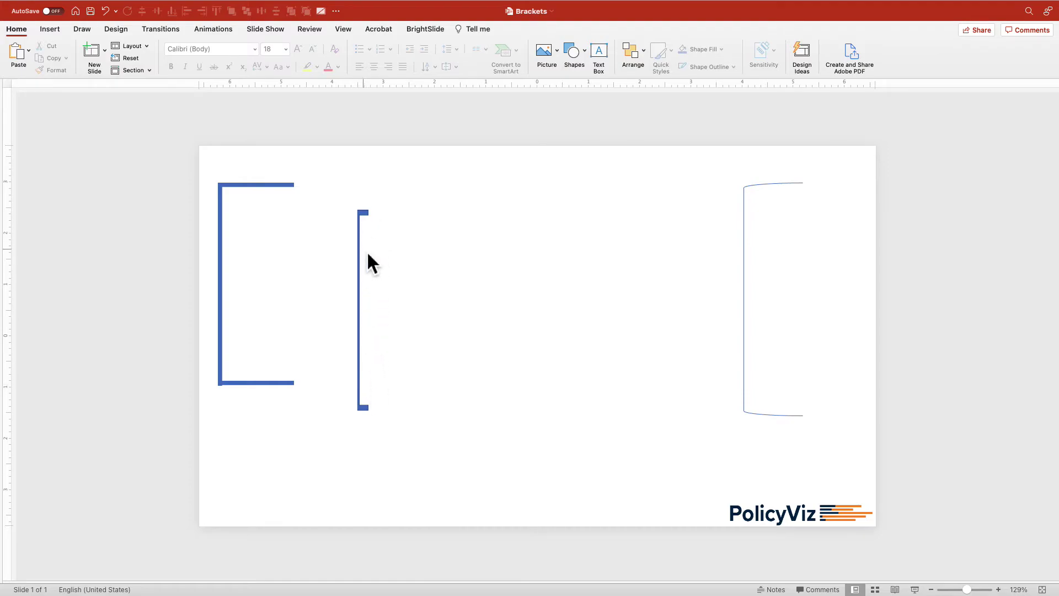
{"action": "left_click", "coordinate": [374, 273]}
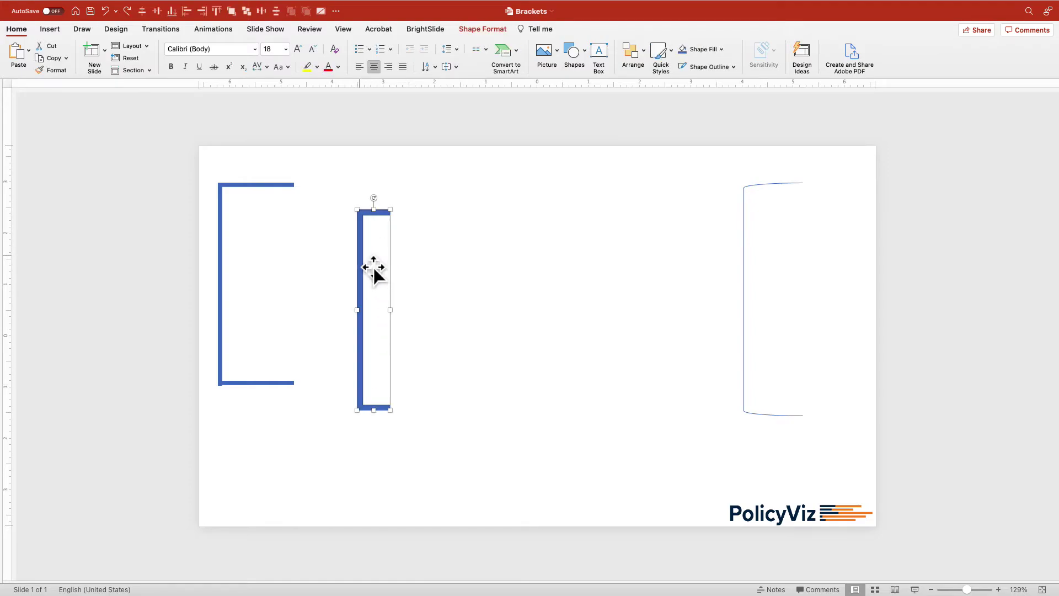
{"action": "left_click_drag", "start_coordinate": [373, 273], "coordinate": [155, 238]}
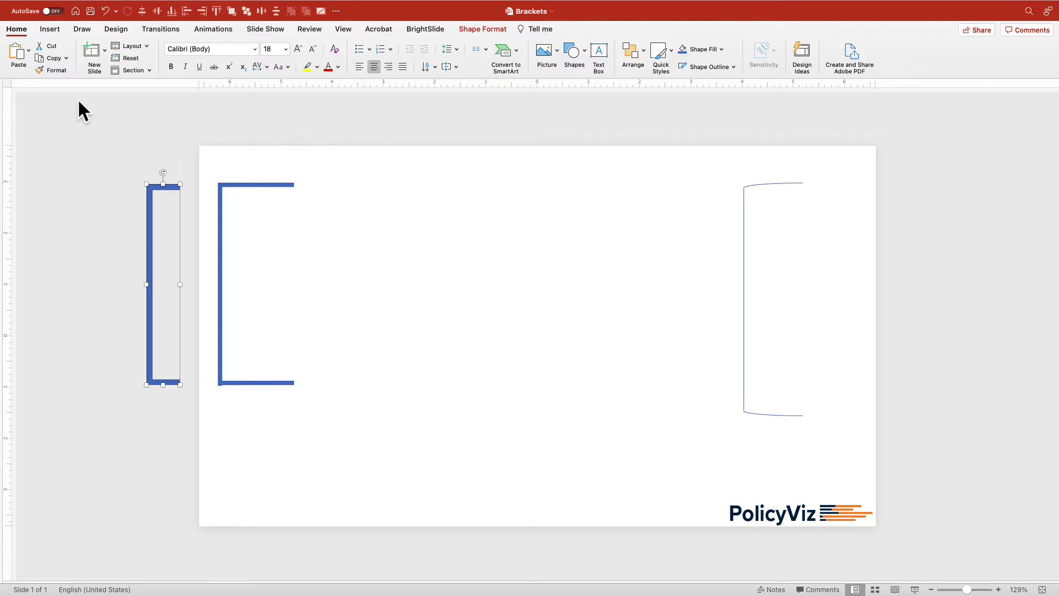
{"action": "left_click", "coordinate": [43, 31]}
- Draw a tall 1.92" by 4.3" rectangle in the slide centre
{"action": "left_click", "coordinate": [233, 52]}
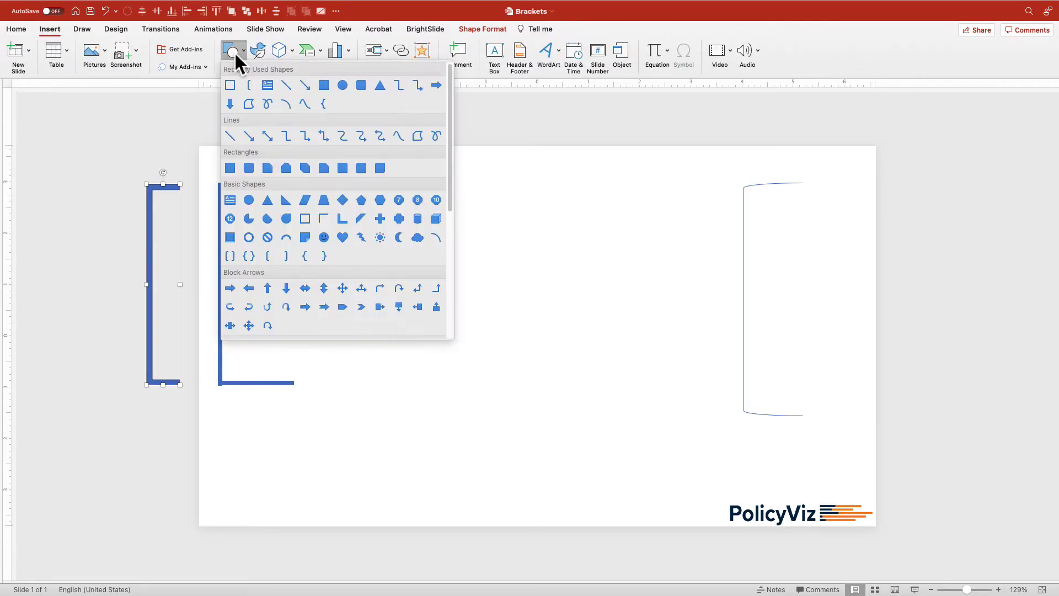
{"action": "left_click", "coordinate": [323, 85]}
{"action": "mouse_move", "coordinate": [423, 208]}
{"action": "left_mouse_down"}
{"action": "mouse_move", "coordinate": [530, 381]}
{"action": "mouse_move", "coordinate": [528, 437]}
{"action": "left_mouse_up"}
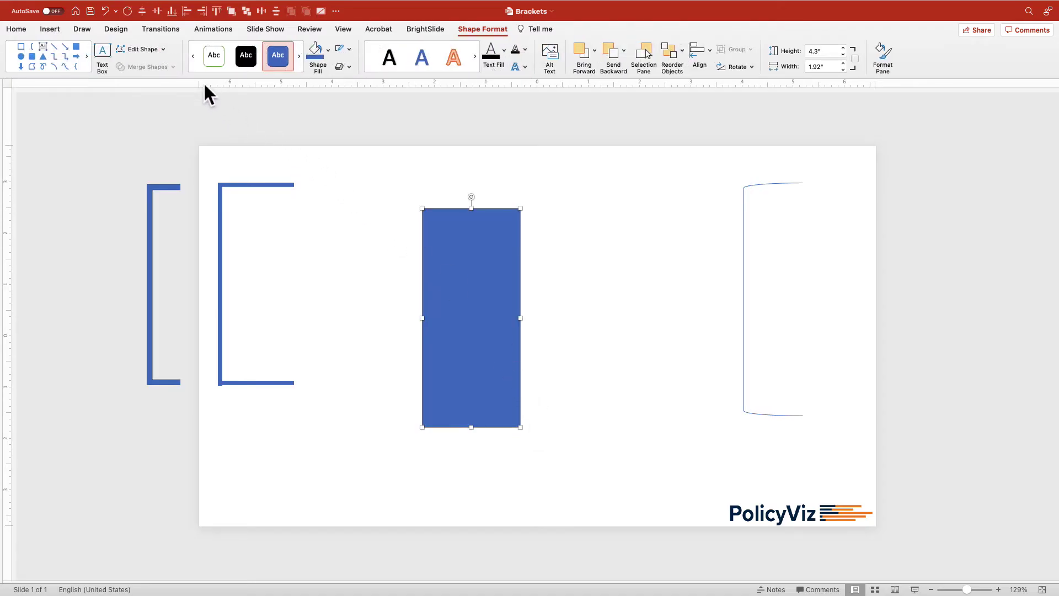
- With Edit Points, open the path at the bottom-right corner and delete that point
{"action": "left_click", "coordinate": [156, 51]}
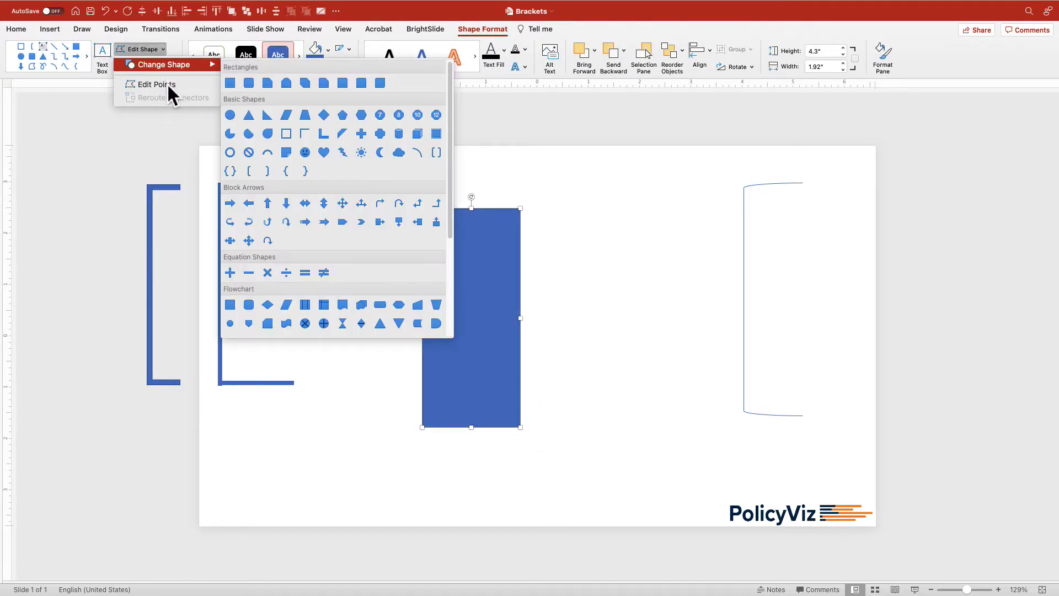
{"action": "left_click", "coordinate": [167, 84]}
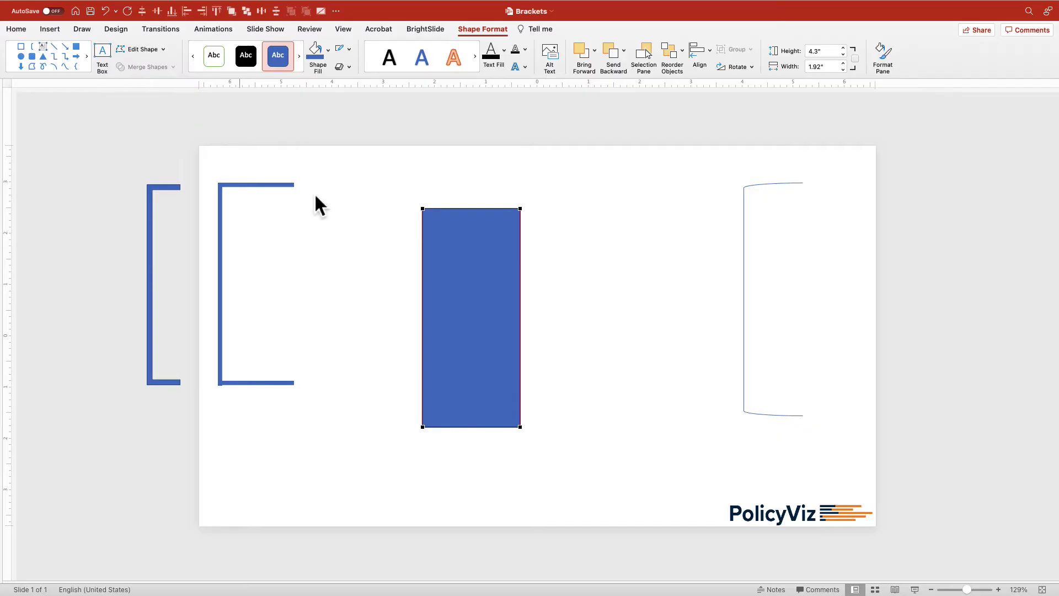
{"action": "right_click", "coordinate": [522, 430]}
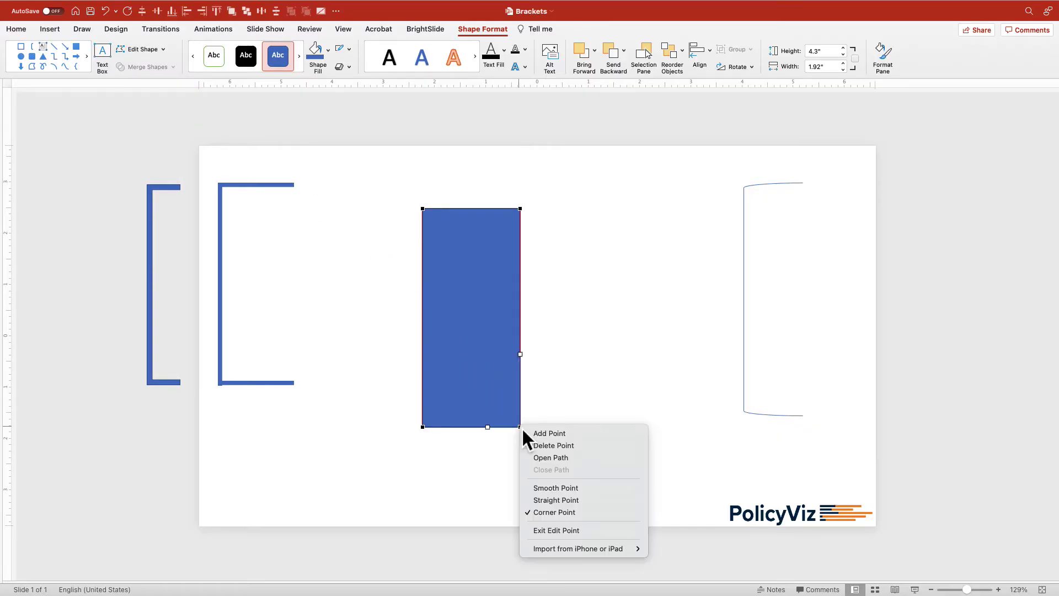
{"action": "left_click", "coordinate": [554, 459]}
{"action": "left_click_drag", "start_coordinate": [522, 429], "coordinate": [524, 431]}
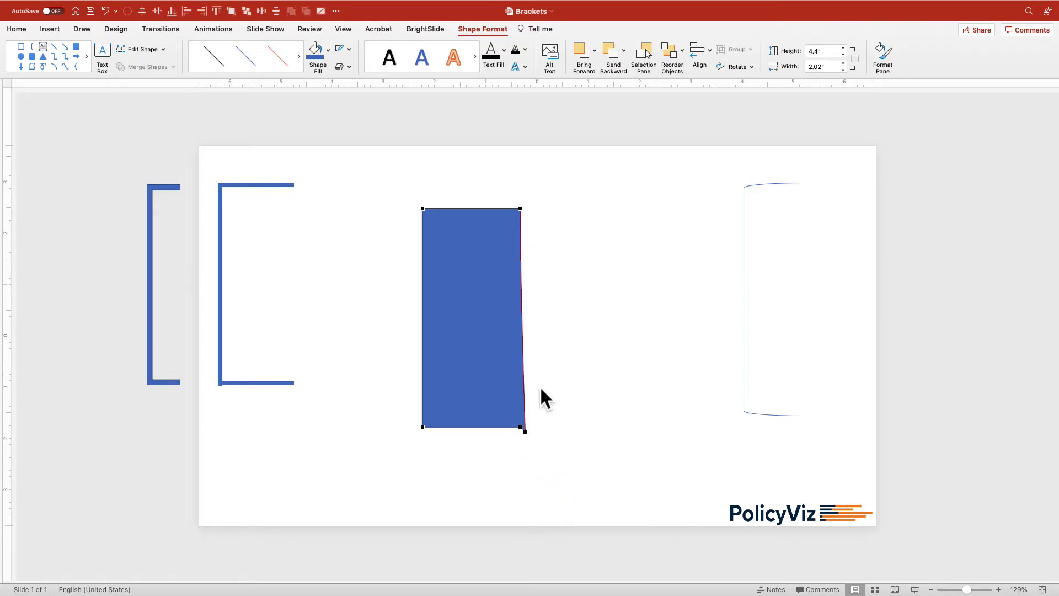
{"action": "right_click", "coordinate": [529, 434]}
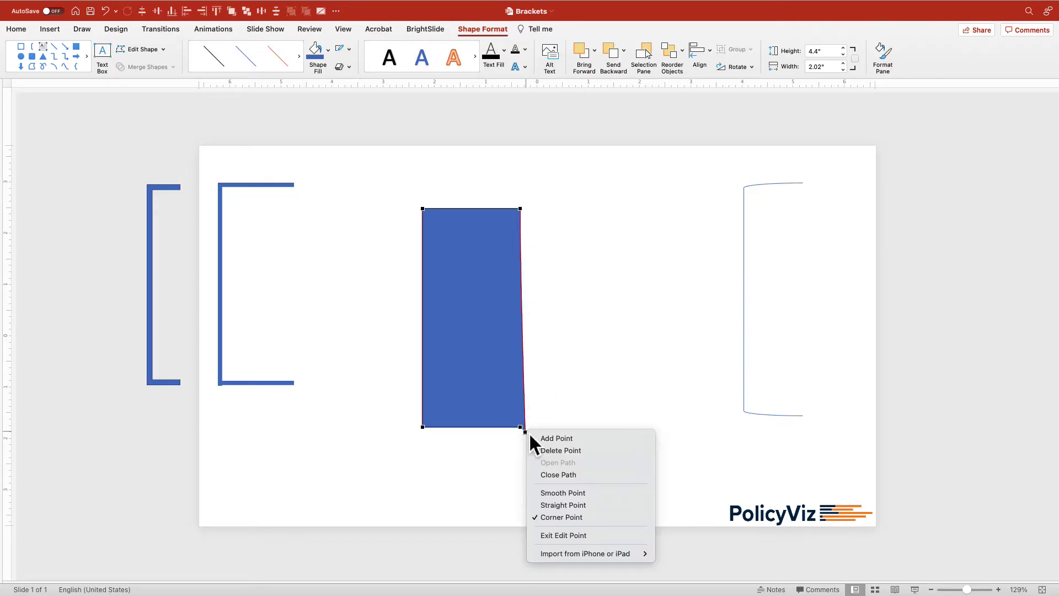
{"action": "left_click", "coordinate": [544, 450]}
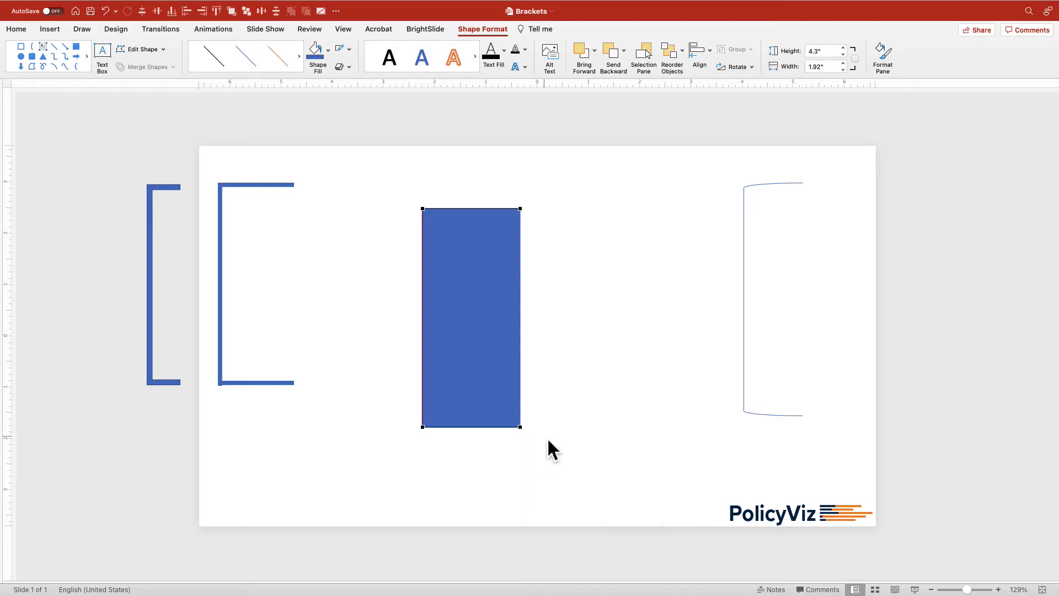
- Give the open rectangle a dark theme-colour outline and no fill
{"action": "left_click", "coordinate": [496, 314]}
{"action": "left_click", "coordinate": [350, 49]}
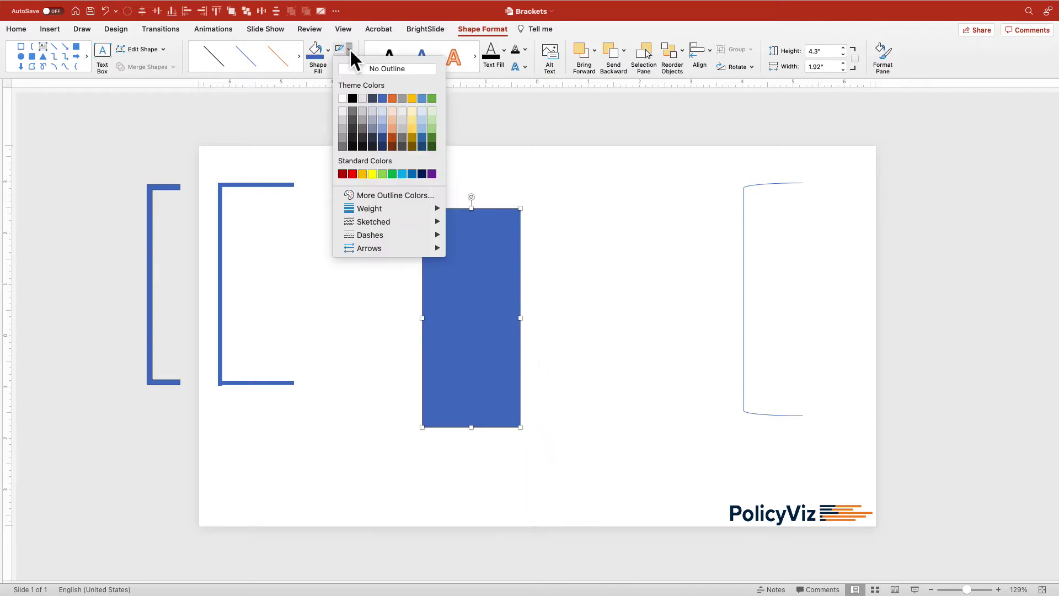
{"action": "left_click", "coordinate": [374, 99]}
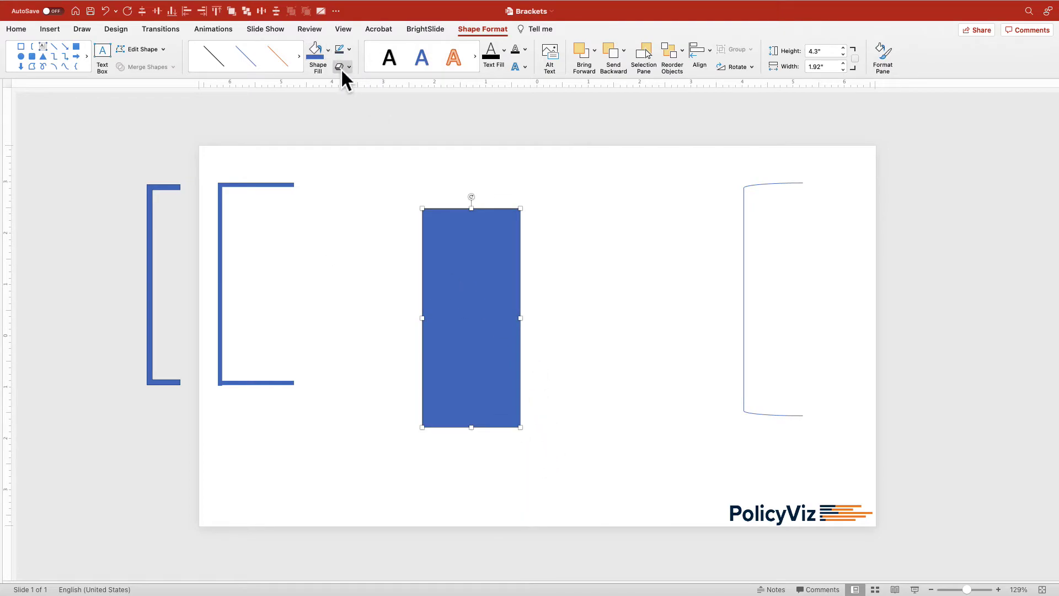
{"action": "left_click", "coordinate": [330, 52]}
{"action": "left_click", "coordinate": [341, 71]}
- Narrow the shape to 0.29" wide and increase its outline weight
{"action": "left_click", "coordinate": [574, 286]}
{"action": "left_click", "coordinate": [447, 324]}
{"action": "left_click_drag", "start_coordinate": [523, 325], "coordinate": [446, 326]}
{"action": "left_click", "coordinate": [350, 51]}
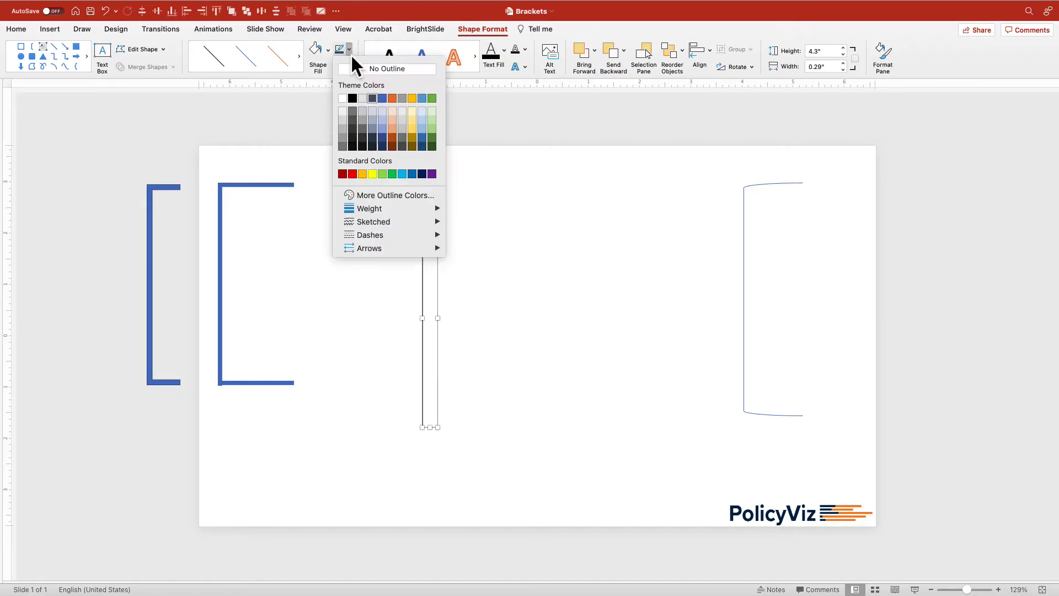
{"action": "mouse_move", "coordinate": [389, 208]}
{"action": "left_click", "coordinate": [501, 314]}
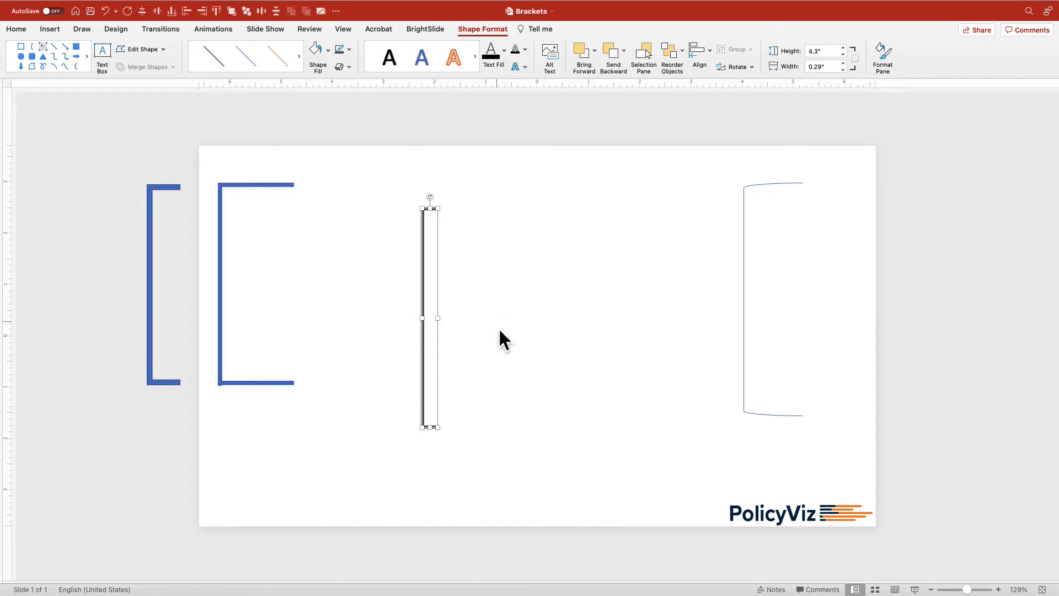
- Shrink the open bracket to about 0.1" by 0.65"
{"action": "left_click", "coordinate": [453, 433]}
{"action": "left_click", "coordinate": [447, 440]}
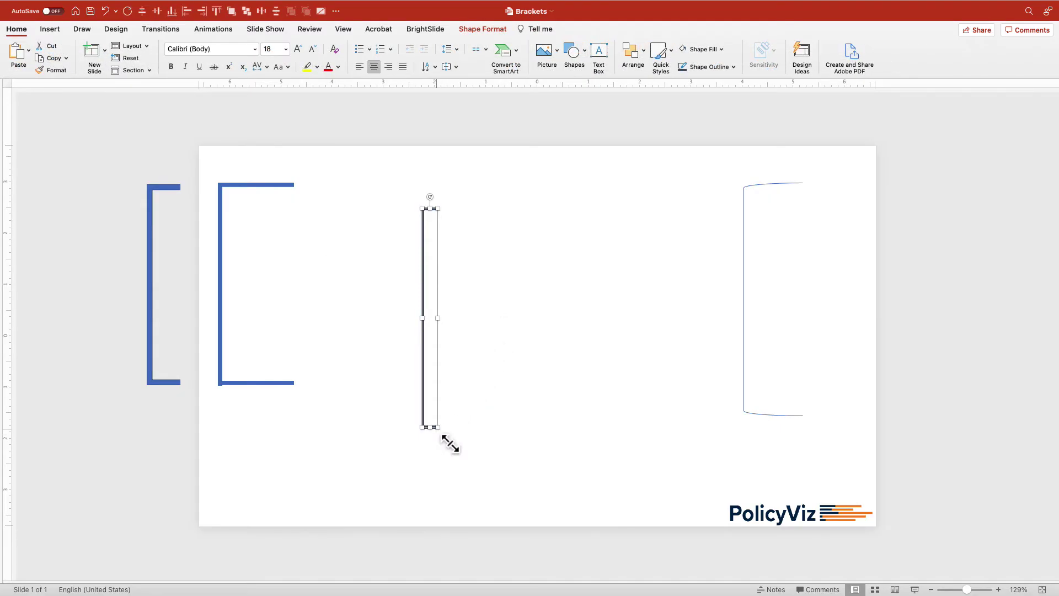
{"action": "left_click_drag", "start_coordinate": [450, 442], "coordinate": [350, 261]}
{"action": "left_click", "coordinate": [455, 244]}
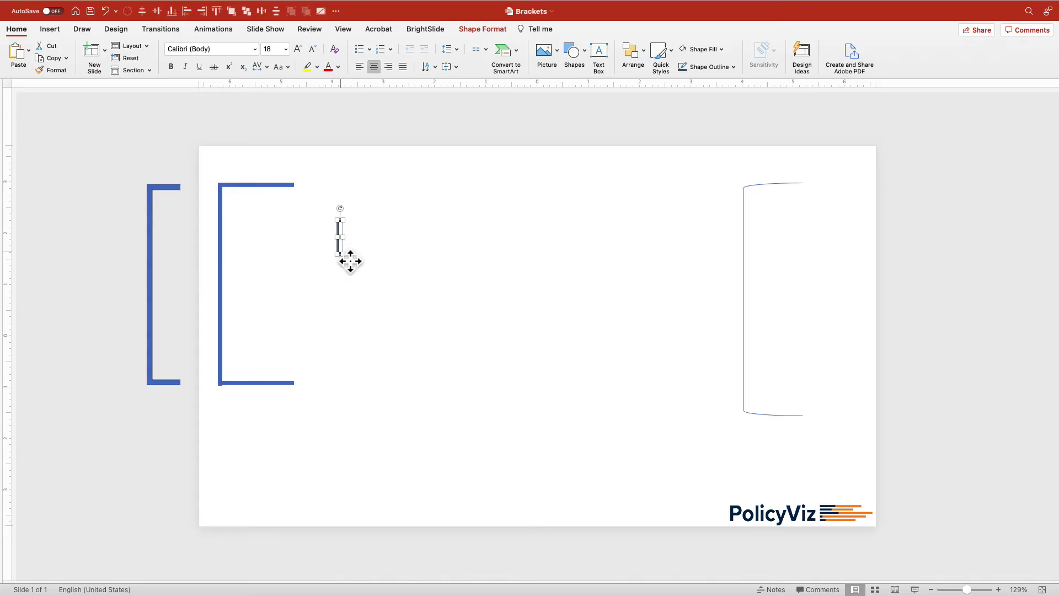
{"action": "left_click", "coordinate": [49, 31]}
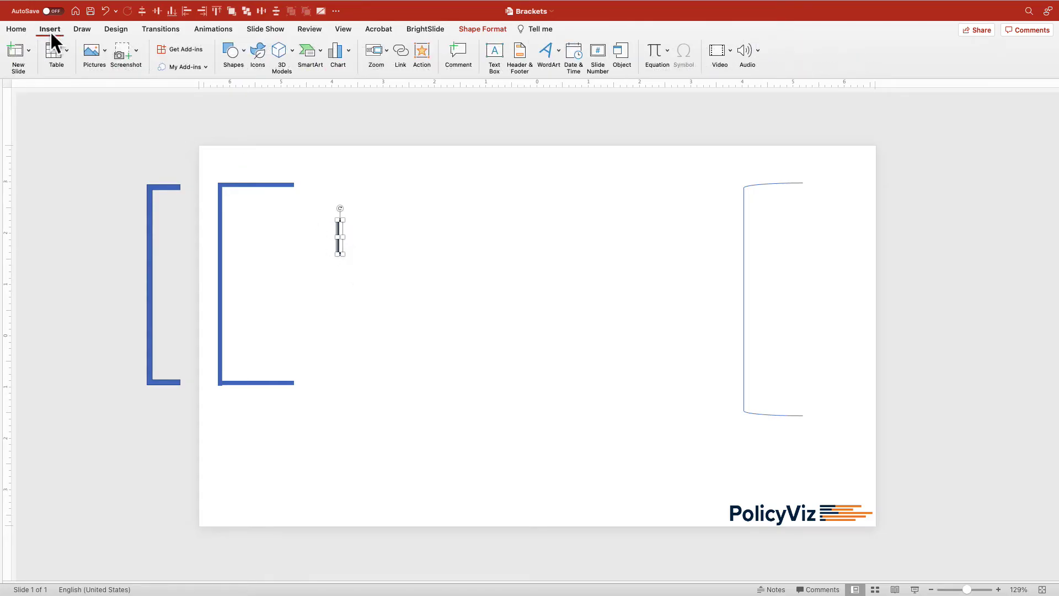
- Draw a 4.21" by 5.26" Left Bracket mid-slide with a 4½ pt dark gray outline
{"action": "left_click", "coordinate": [241, 62]}
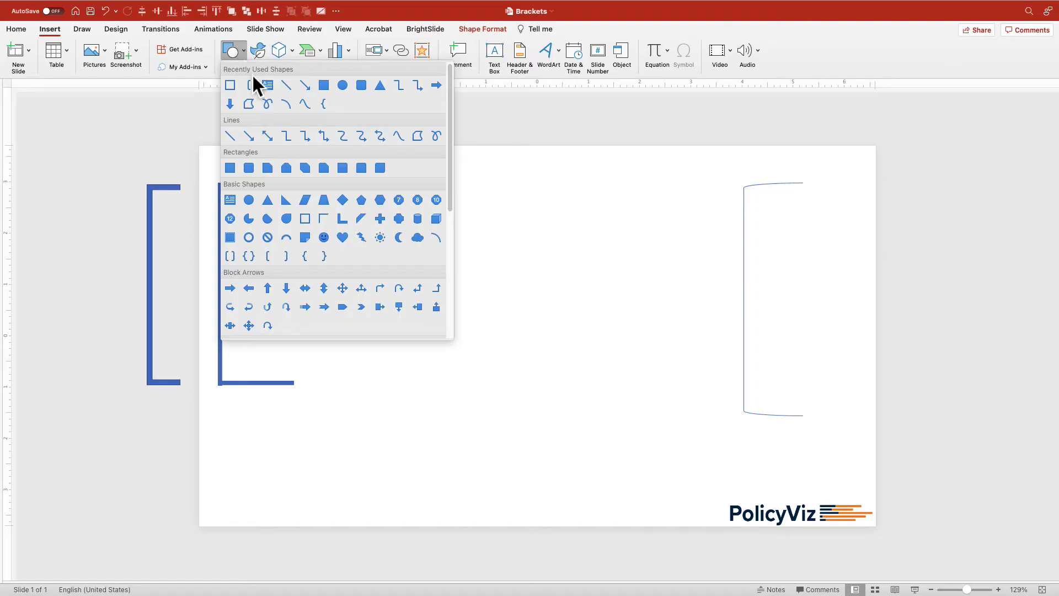
{"action": "left_click", "coordinate": [270, 256]}
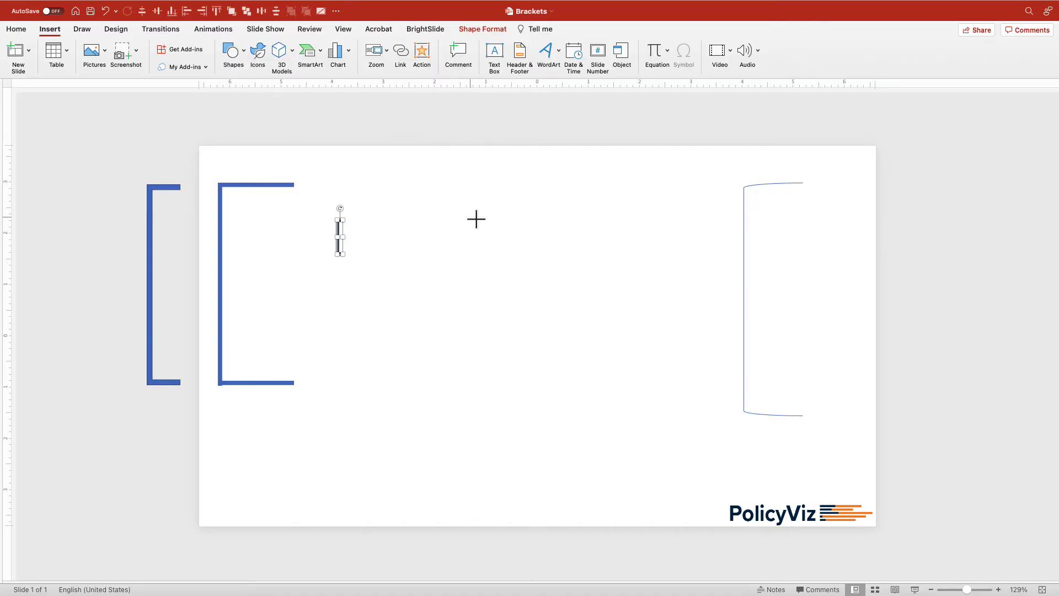
{"action": "left_click_drag", "start_coordinate": [459, 188], "coordinate": [681, 464]}
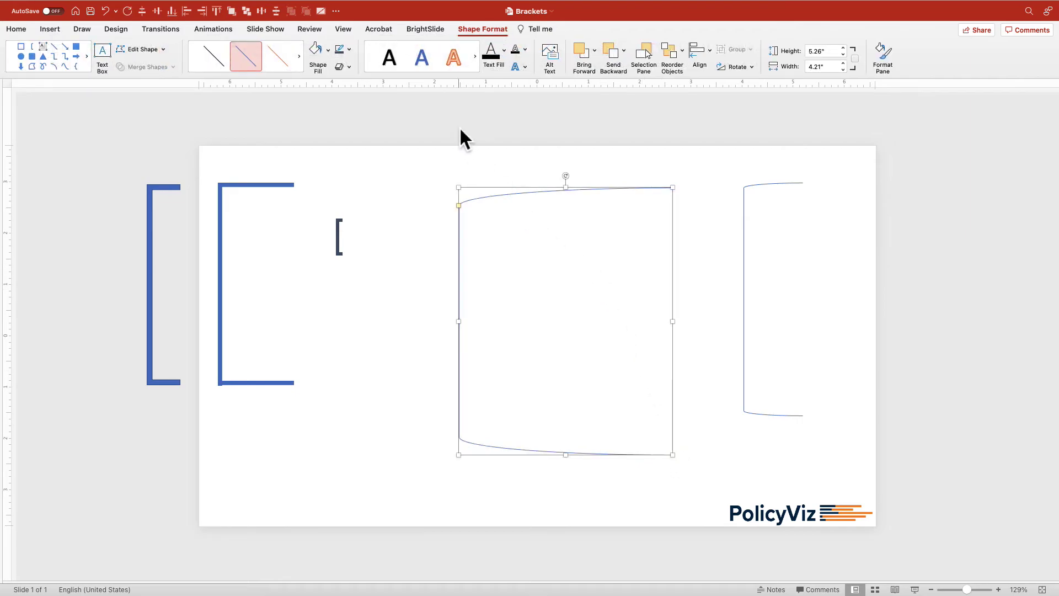
{"action": "left_click", "coordinate": [349, 50]}
{"action": "mouse_move", "coordinate": [383, 209]}
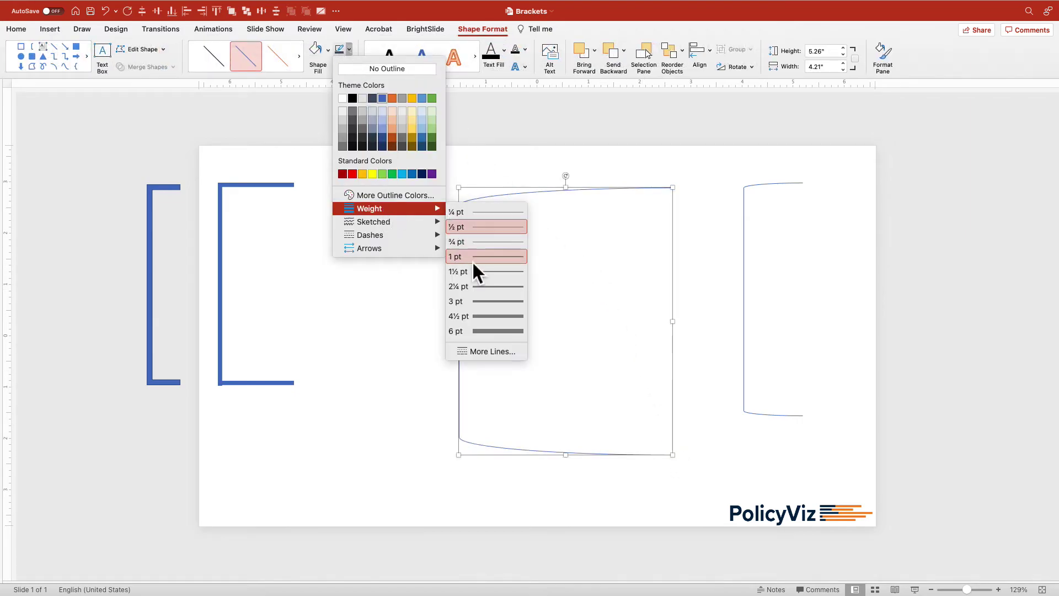
{"action": "left_click", "coordinate": [491, 317]}
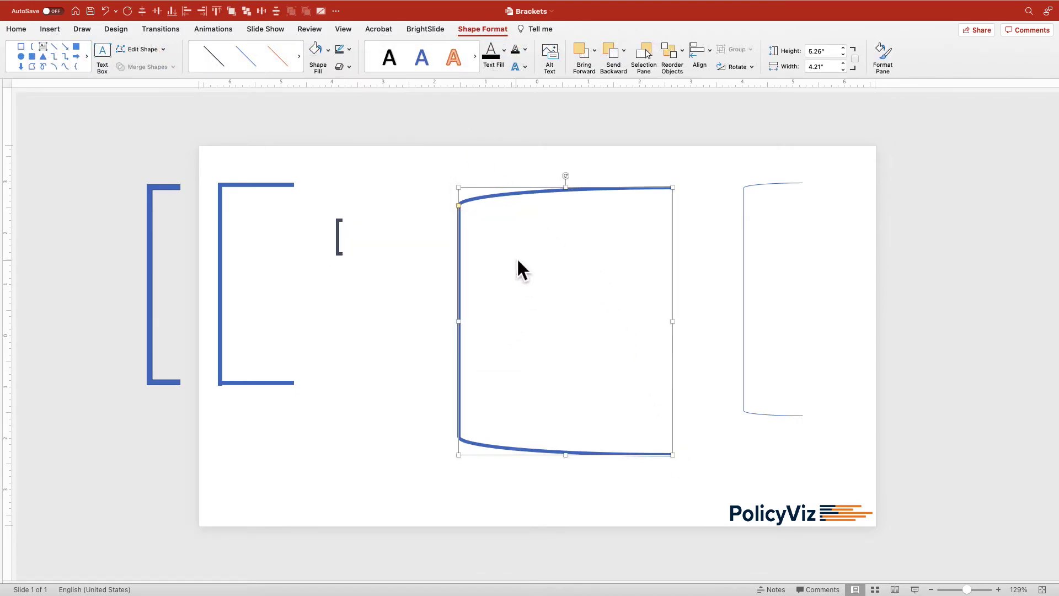
{"action": "left_click", "coordinate": [340, 51]}
{"action": "left_click", "coordinate": [405, 106]}
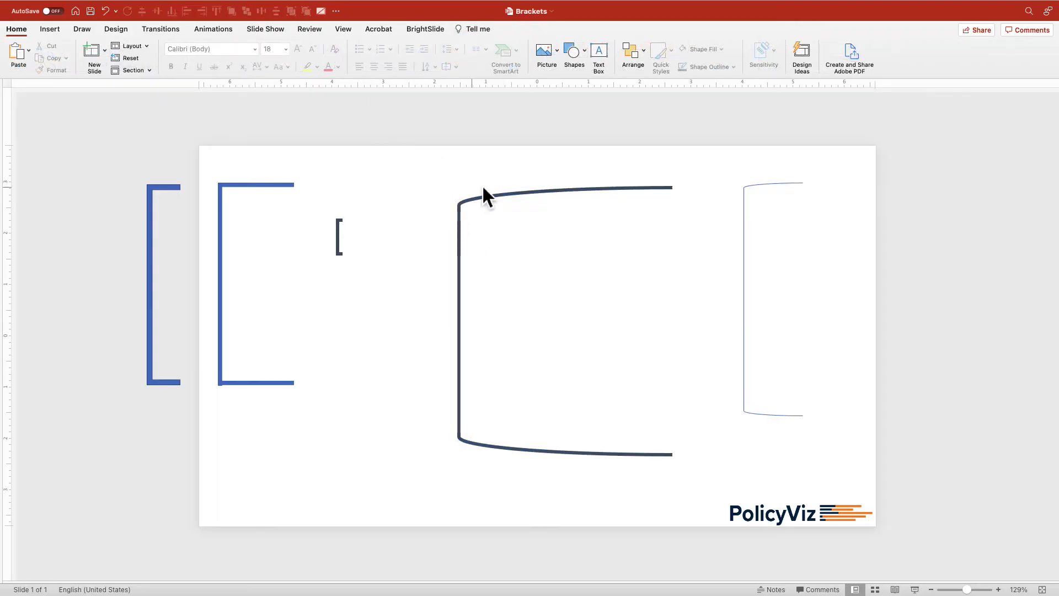
- Square the bracket's corners via its adjustment handle and shrink it to about 0.1" by 0.39"
{"action": "left_click", "coordinate": [541, 207]}
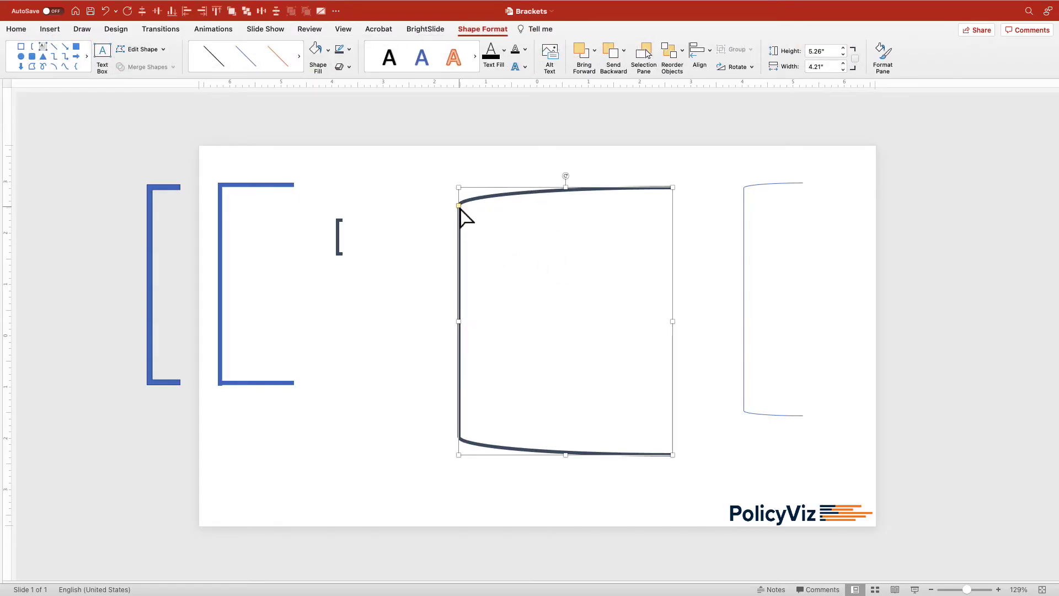
{"action": "left_click_drag", "start_coordinate": [460, 207], "coordinate": [456, 180]}
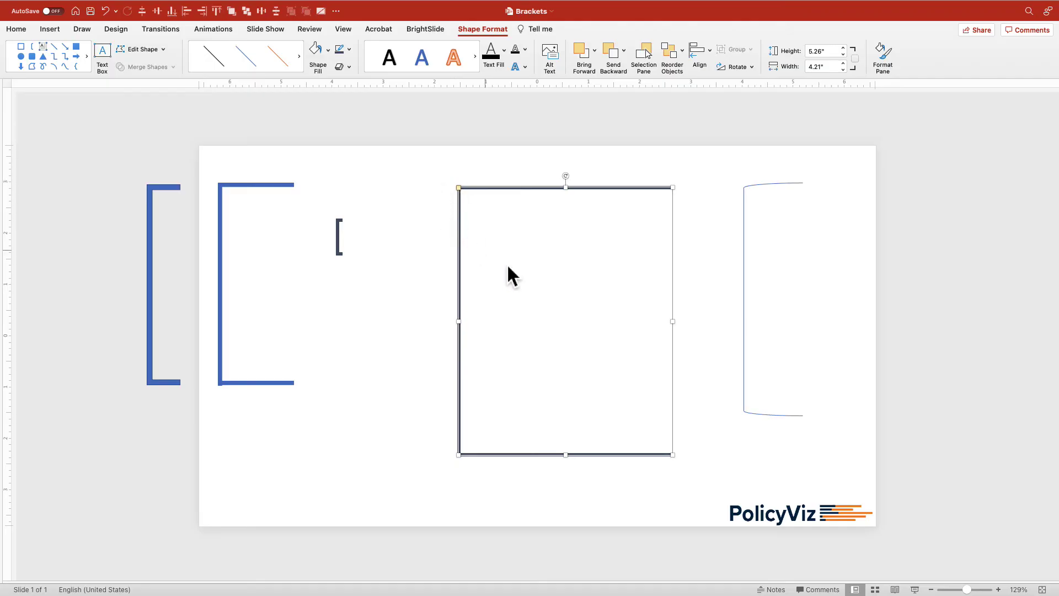
{"action": "left_click_drag", "start_coordinate": [687, 330], "coordinate": [475, 330]}
{"action": "left_click_drag", "start_coordinate": [413, 159], "coordinate": [464, 221]}
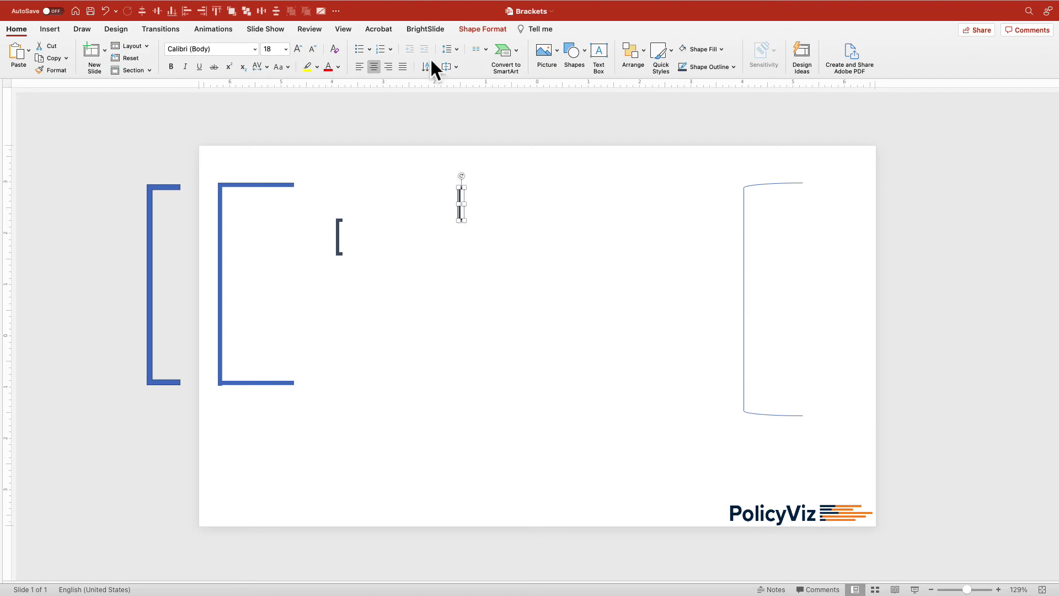
- Pick a heavier line weight under Shape Outline > Weight for the small top bracket
{"action": "left_click", "coordinate": [502, 30]}
{"action": "left_click", "coordinate": [349, 50]}
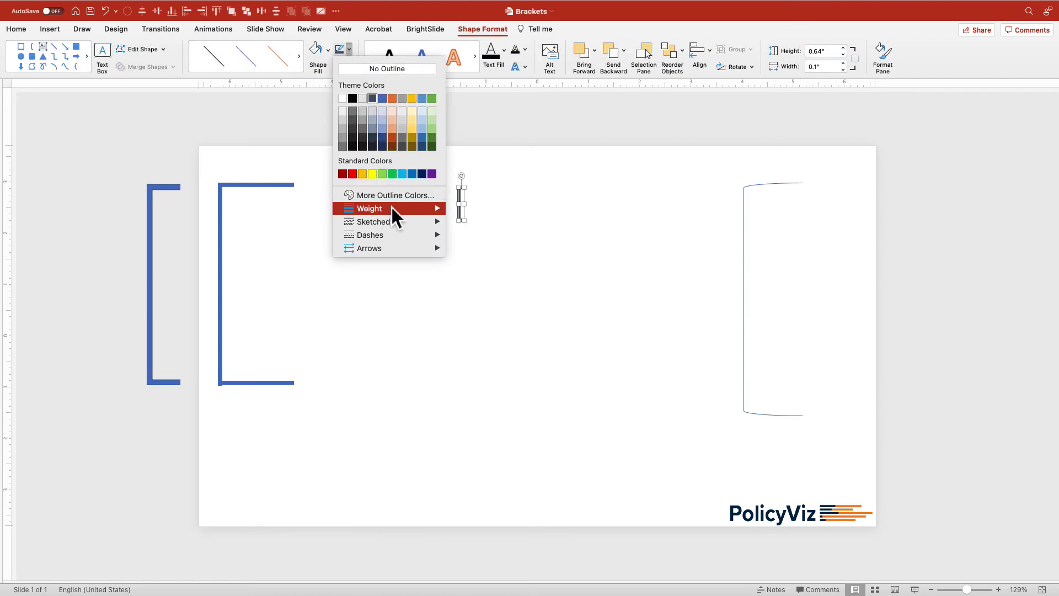
{"action": "mouse_move", "coordinate": [392, 208]}
{"action": "left_click", "coordinate": [489, 286]}
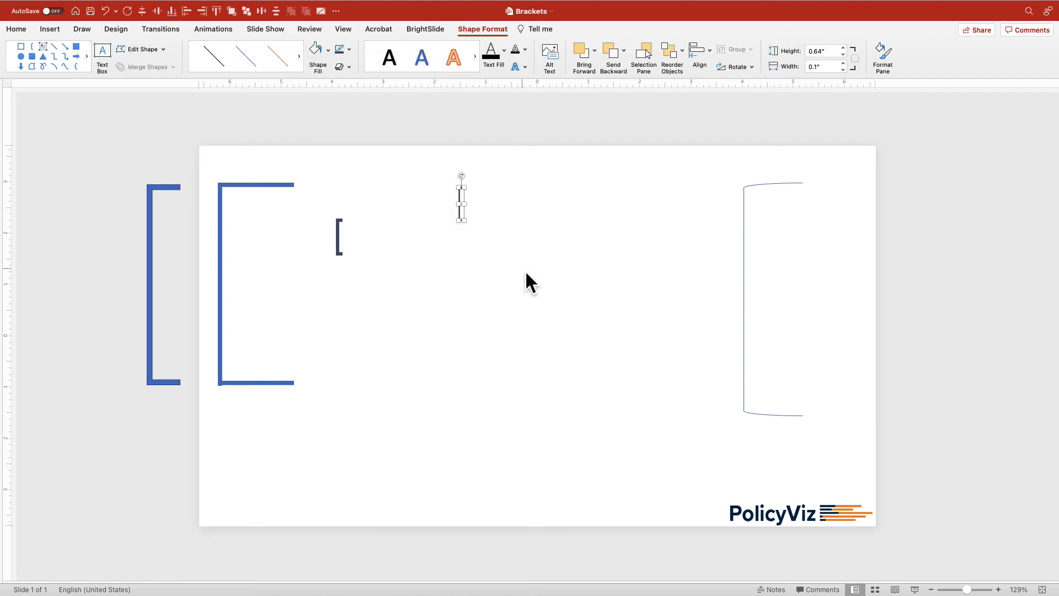
{"action": "left_click", "coordinate": [525, 270]}
{"action": "left_click_drag", "start_coordinate": [445, 174], "coordinate": [495, 255]}
{"action": "left_click", "coordinate": [496, 319]}
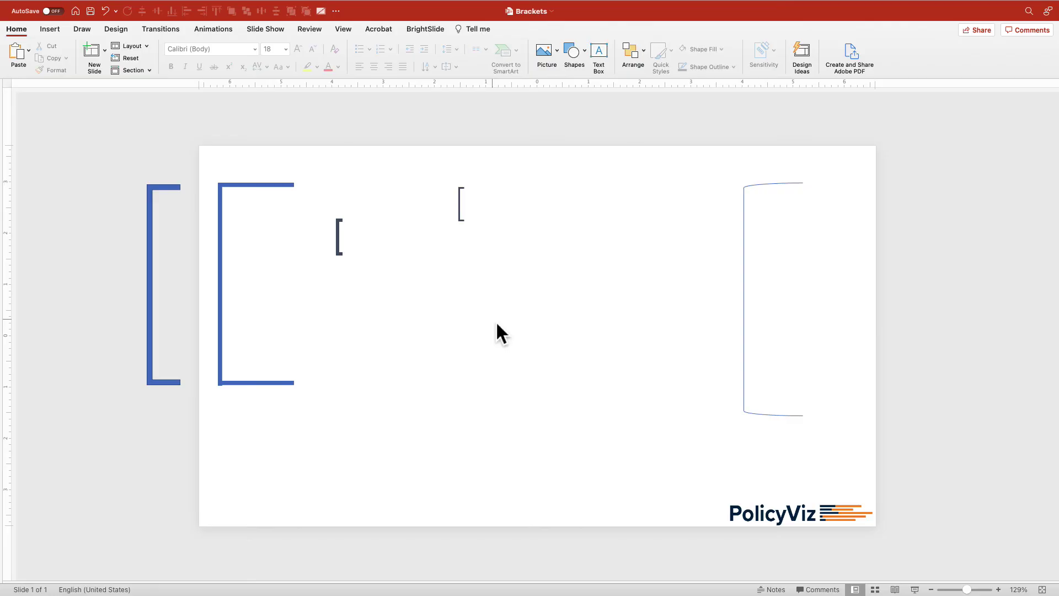
- Move the thin blue bracket from the right edge to mid-slide and make its corners square
{"action": "left_click_drag", "start_coordinate": [754, 332], "coordinate": [548, 352]}
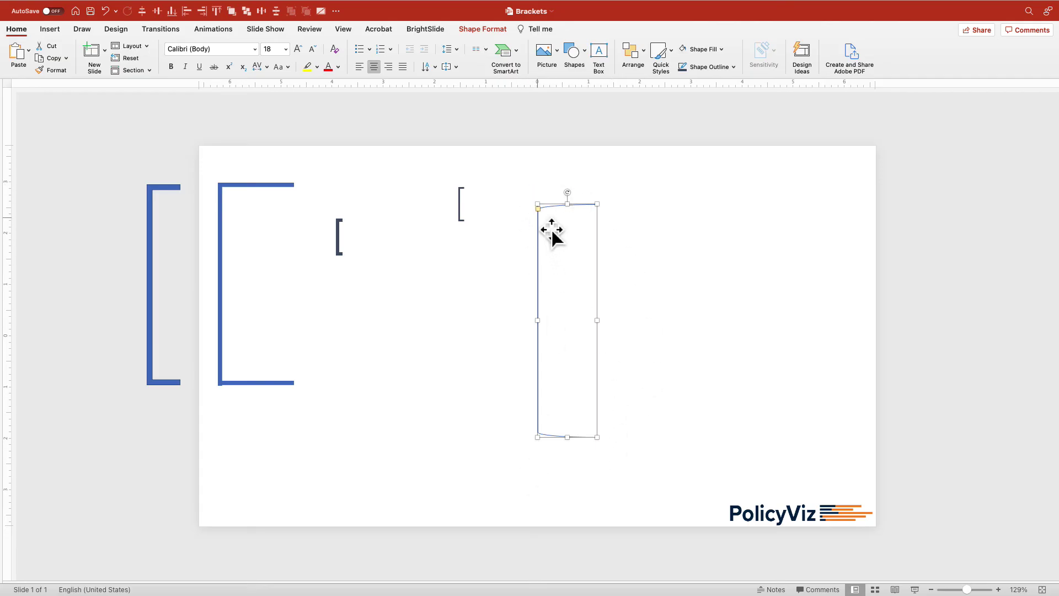
{"action": "left_click_drag", "start_coordinate": [539, 209], "coordinate": [541, 187]}
{"action": "left_click", "coordinate": [583, 194]}
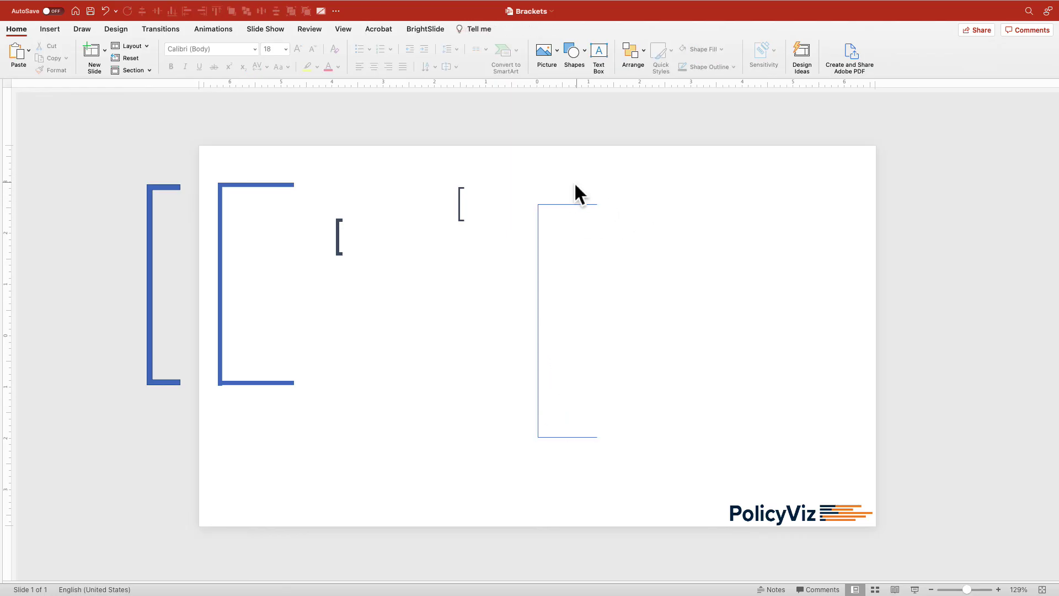